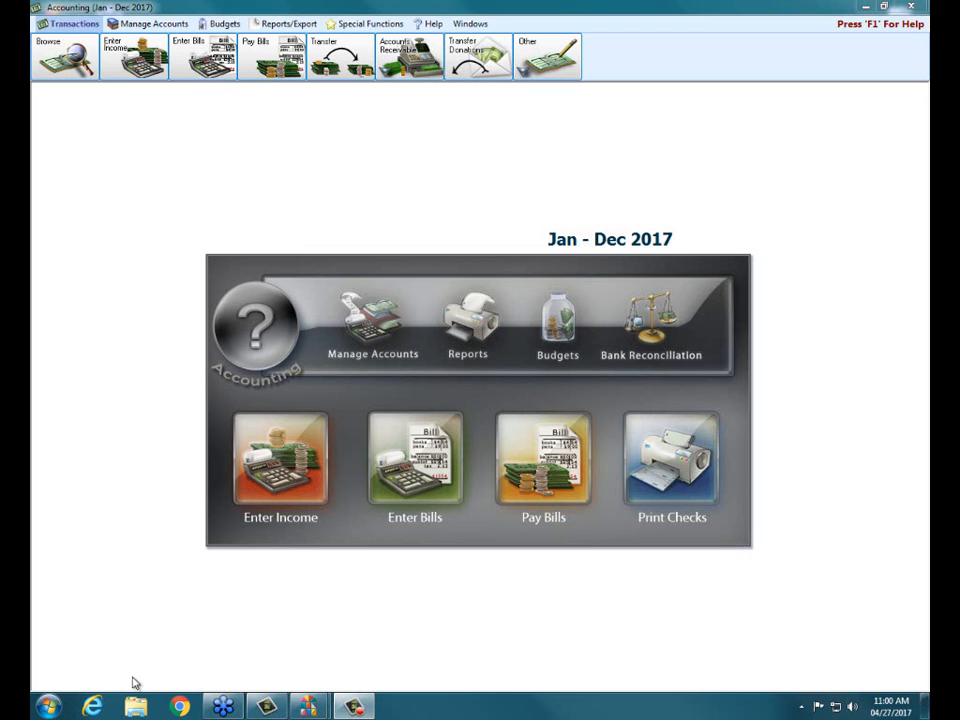
Review the training workbooks page on the Church Windows website down to the Accounting workbooks, and close the browser with all its tabs.
click(95, 708)
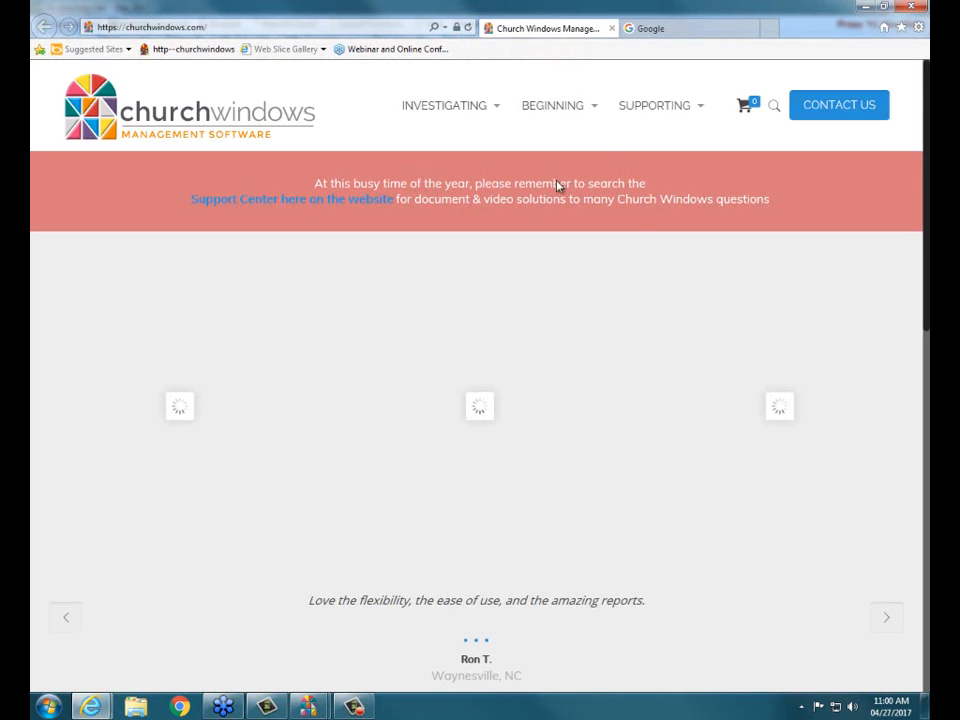
mouse_move(598, 159)
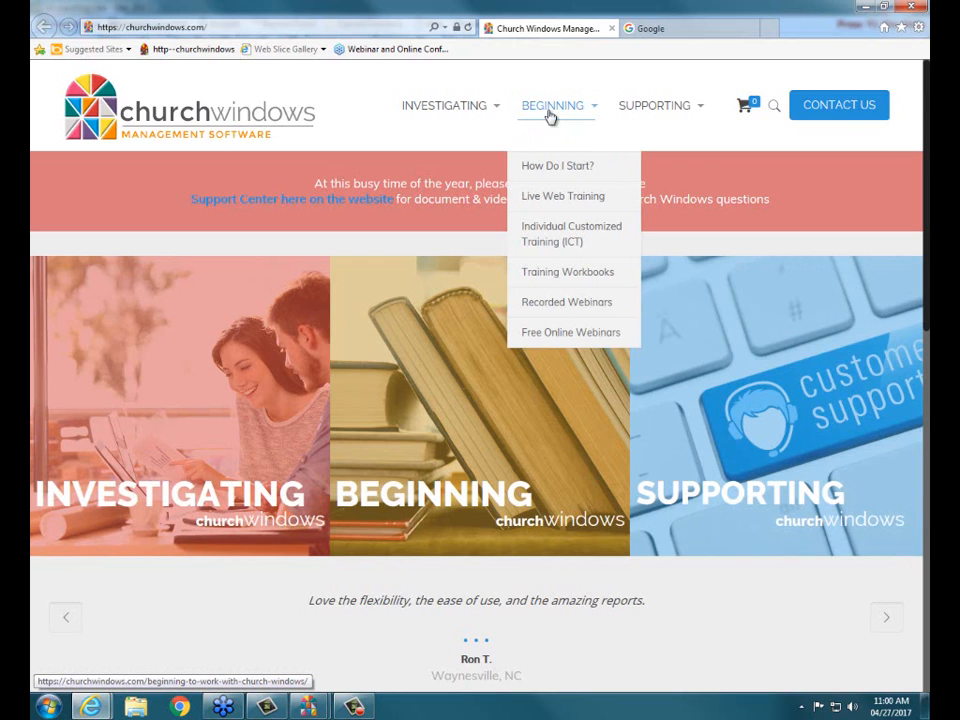
click(548, 273)
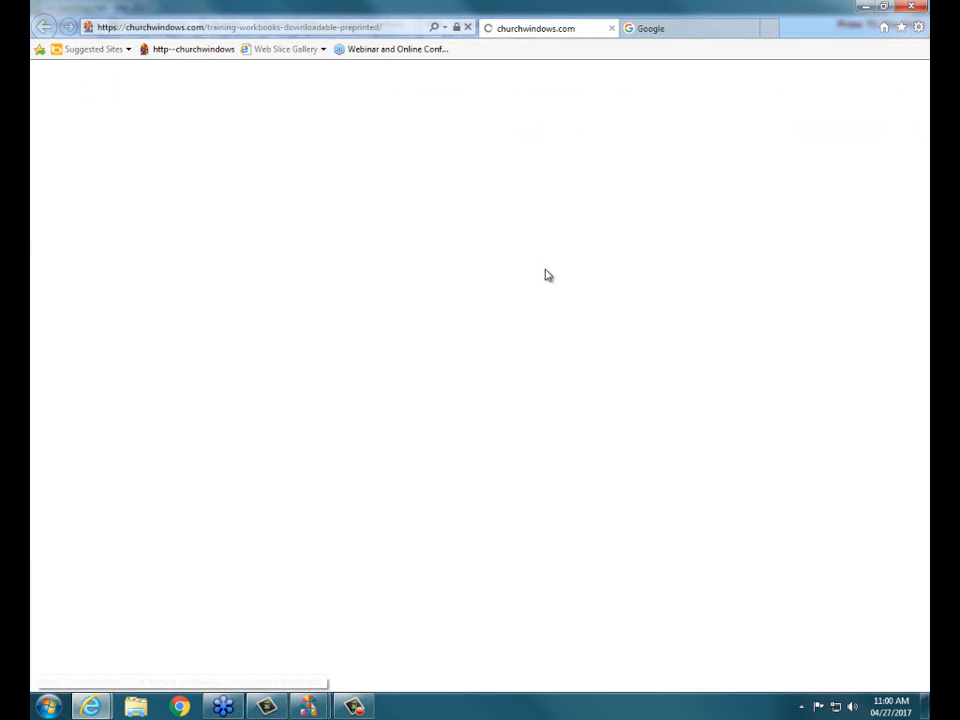
scroll(548, 280, down, 3)
scroll(548, 282, down, 10)
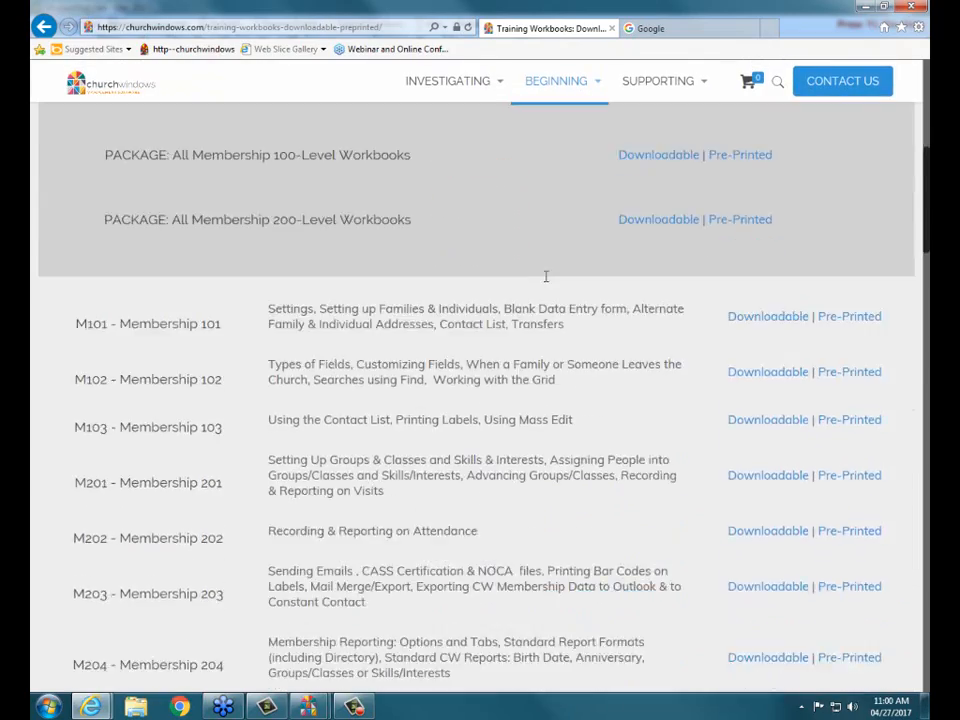
scroll(543, 275, down, 9)
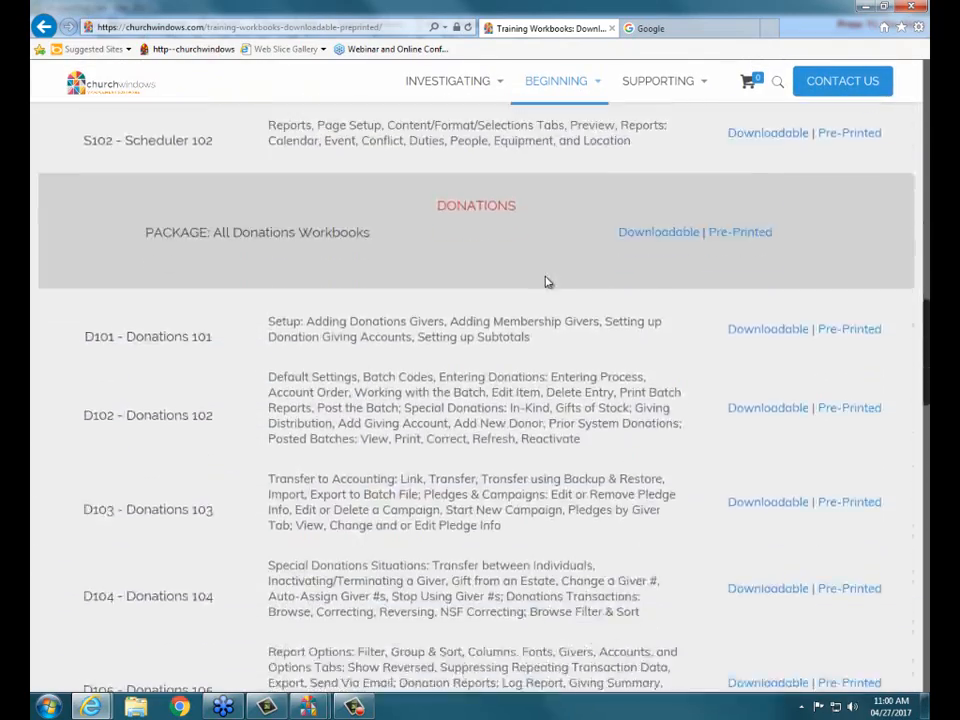
scroll(535, 280, down, 10)
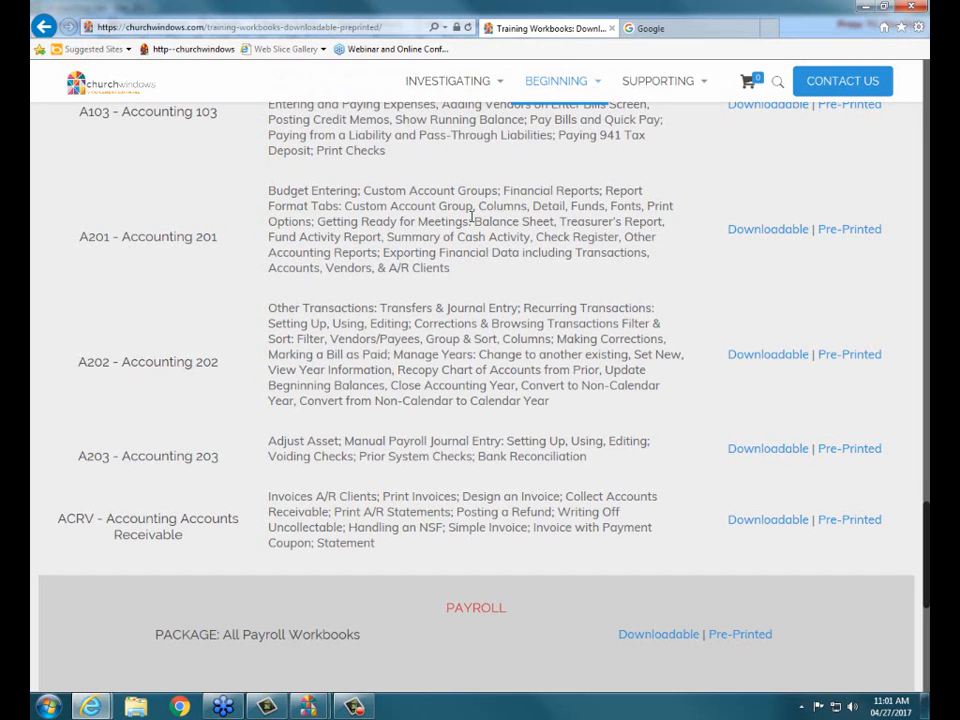
click(920, 10)
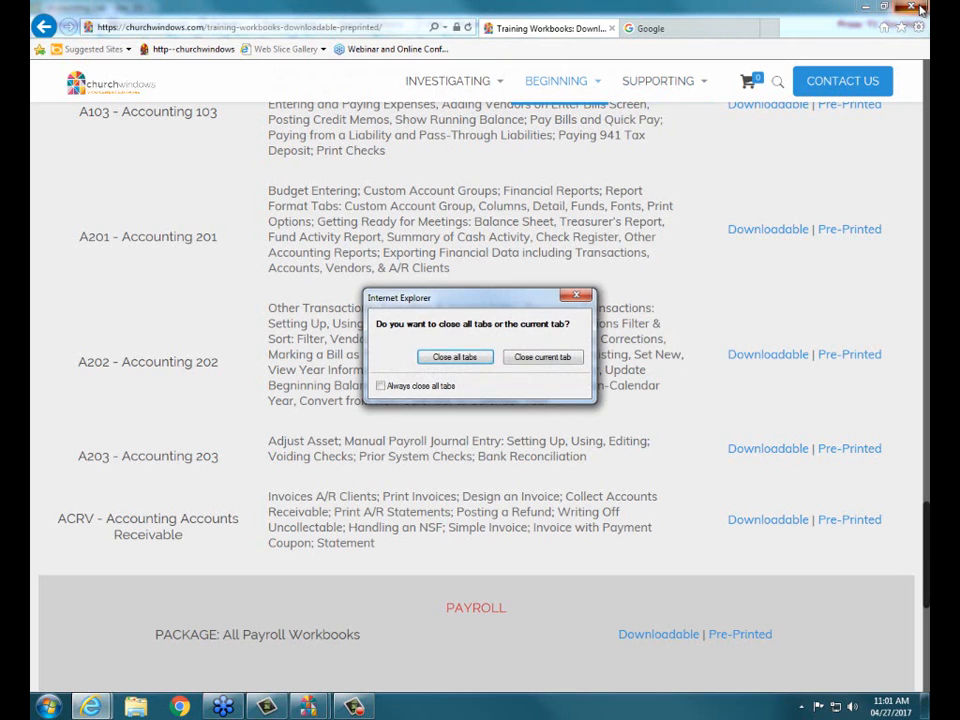
click(448, 357)
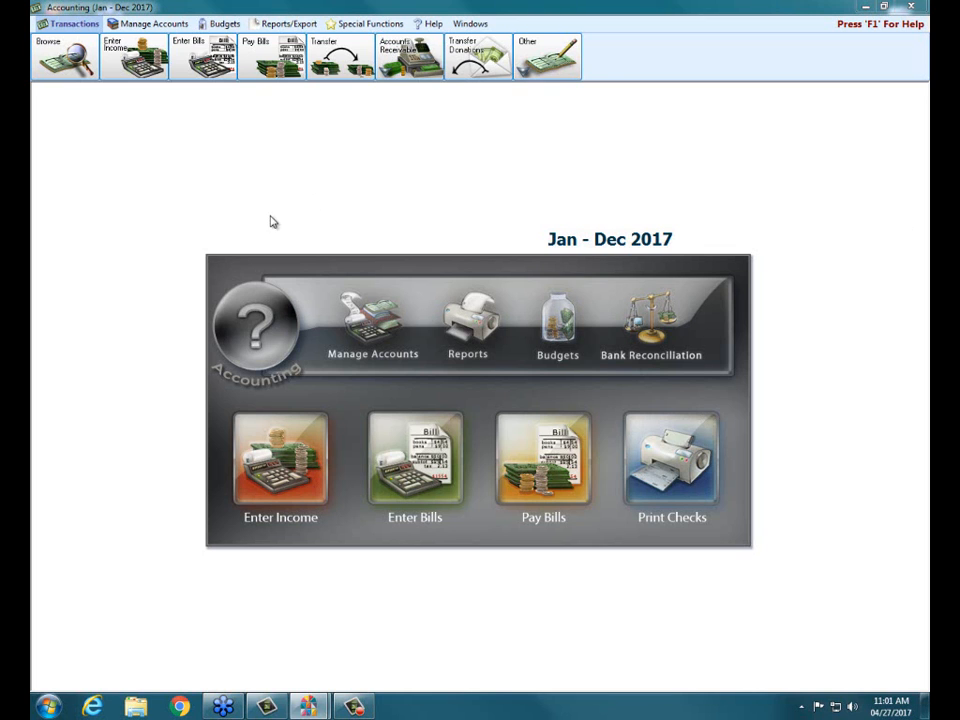
View the Church Windows main window with its modules and return to the Accounting window.
mouse_move(308, 706)
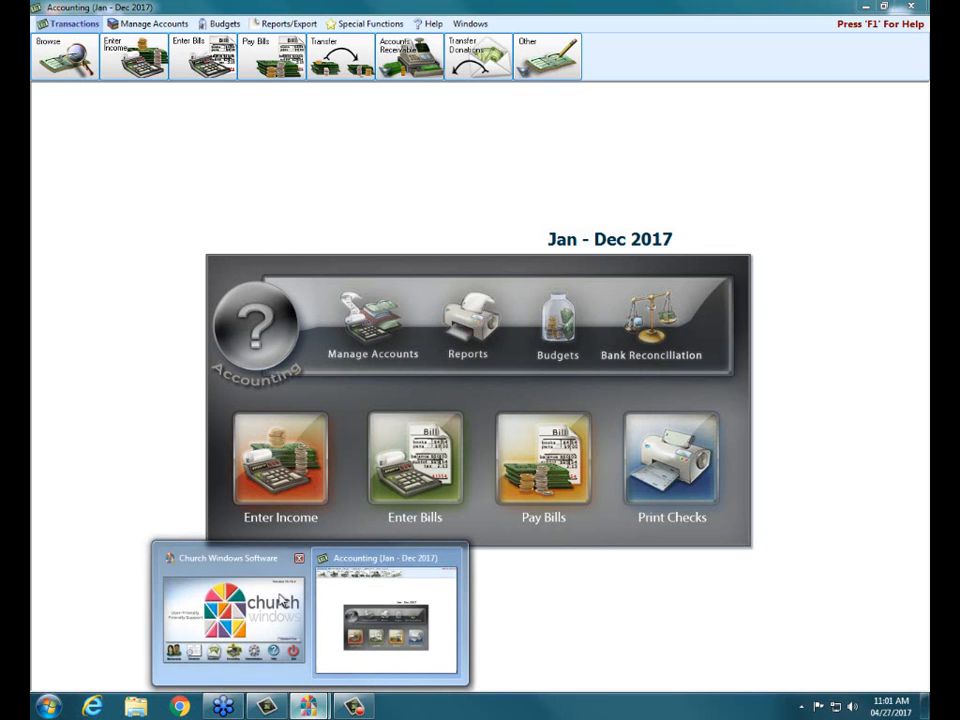
click(269, 575)
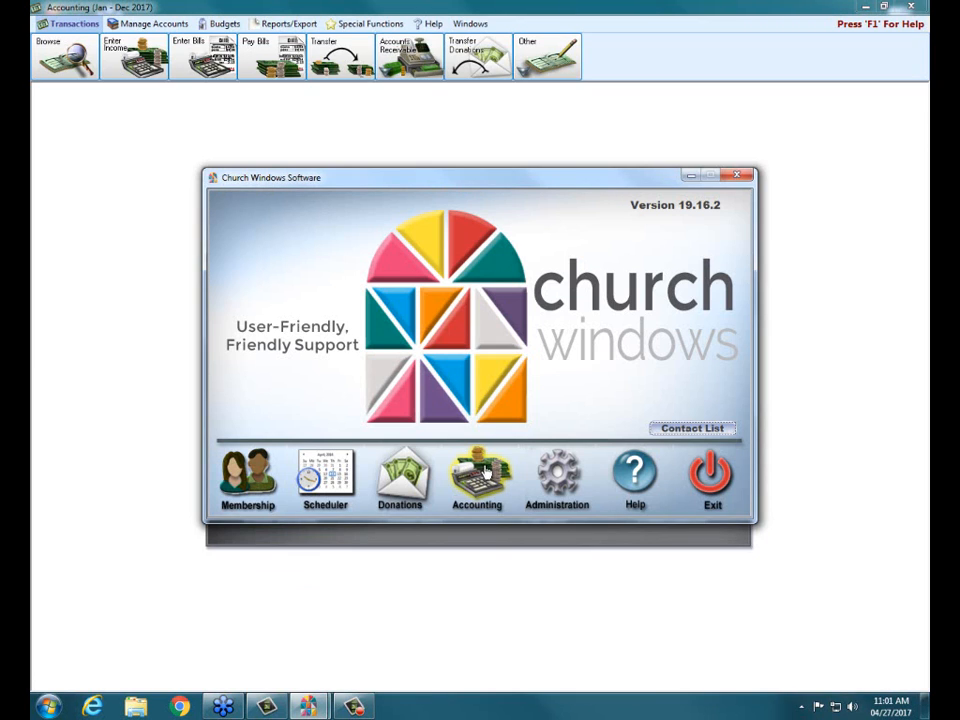
click(386, 636)
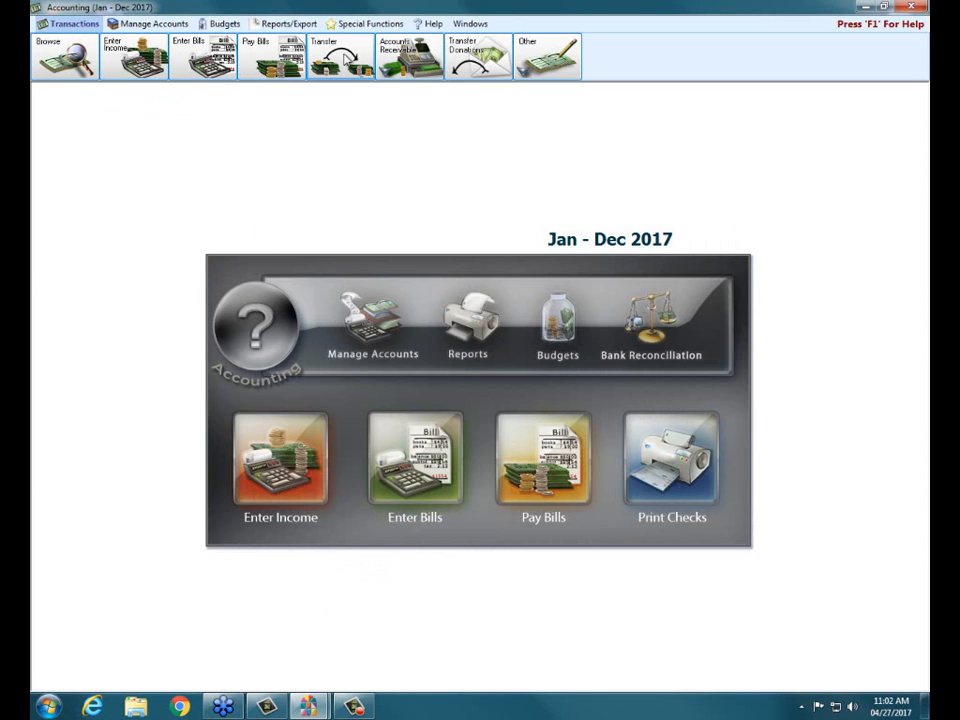
Open the Enter Transfers form and view the calendar for the transfer's date, keeping the current date.
click(343, 60)
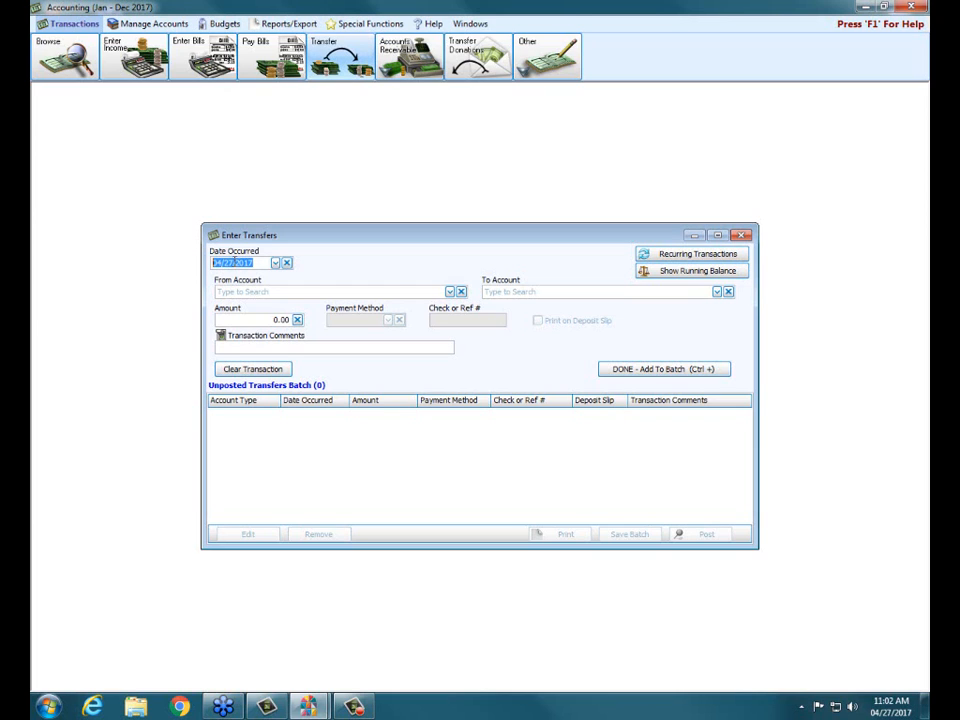
click(276, 264)
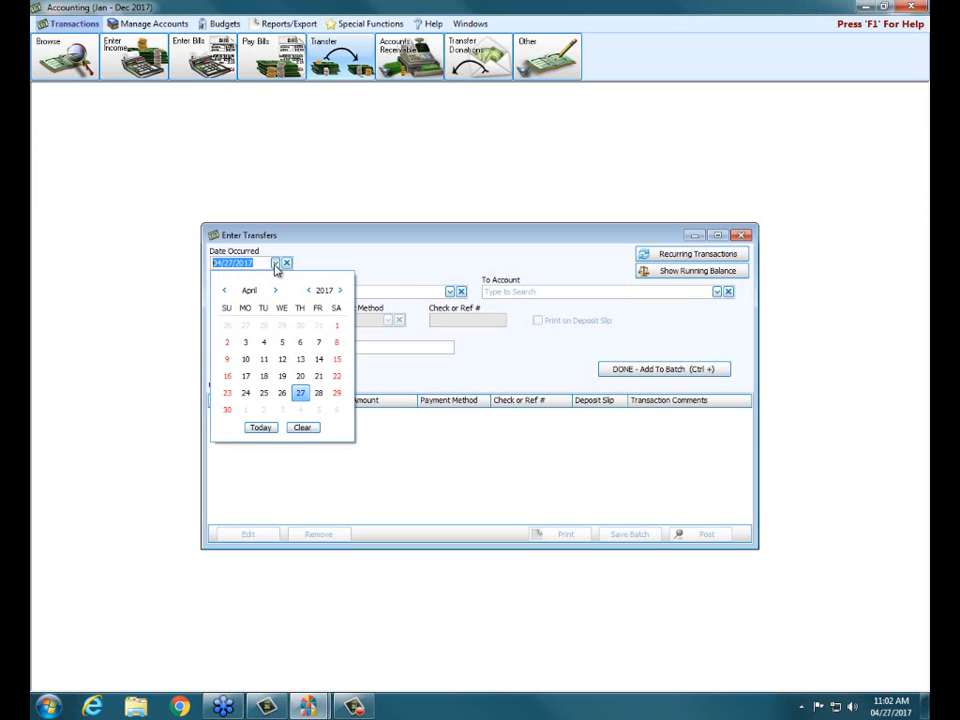
click(356, 260)
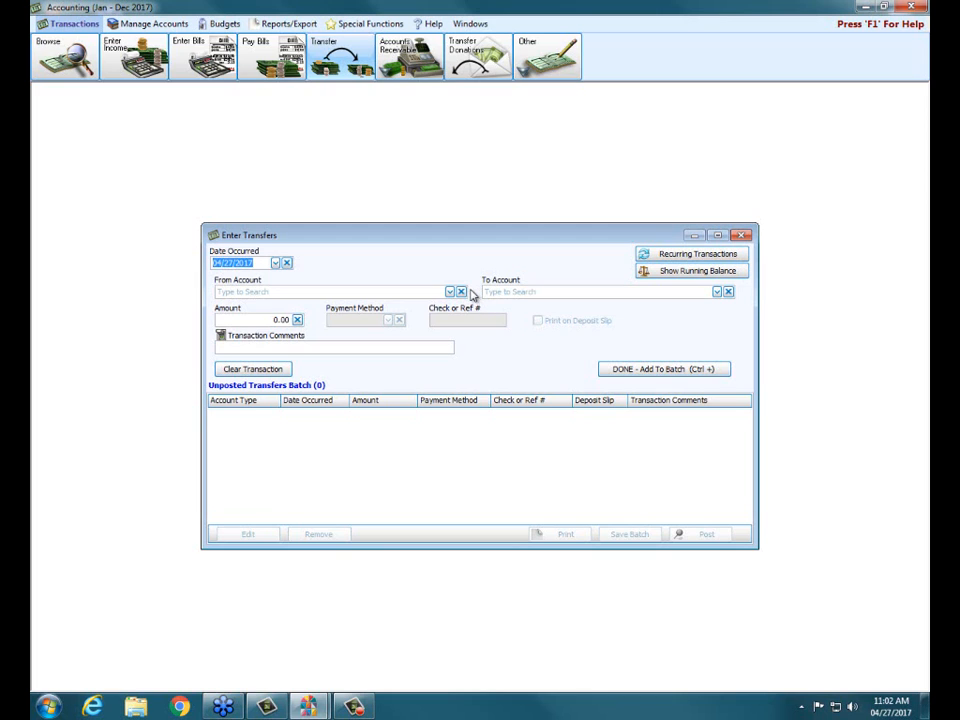
Examine the accounts available as the source of the transfer, from the vendors through the fund balances.
click(450, 292)
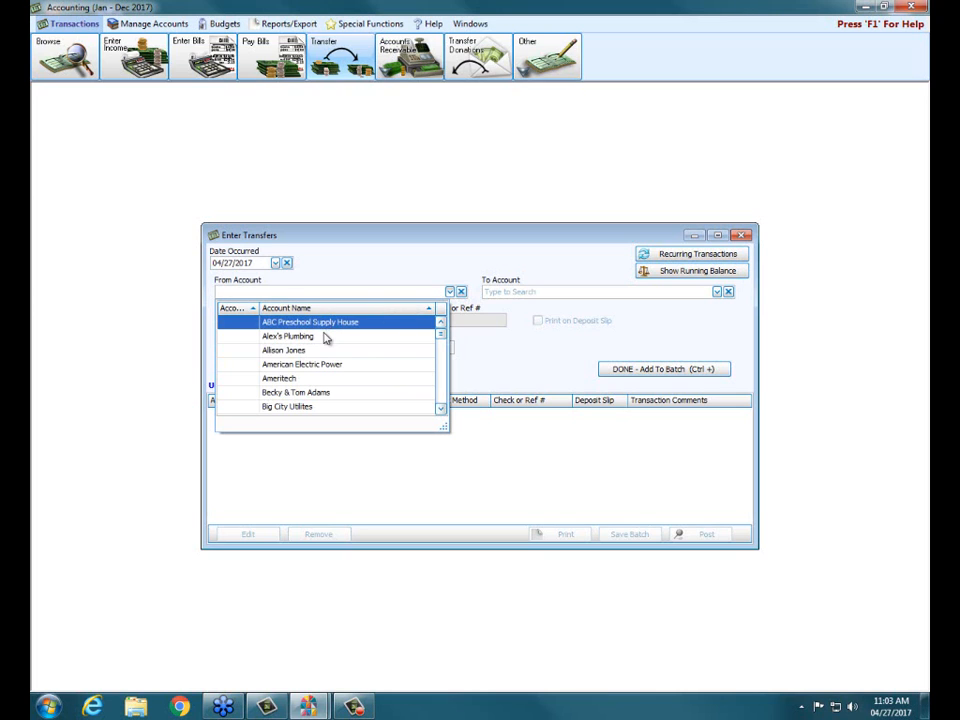
scroll(325, 338, down, 4)
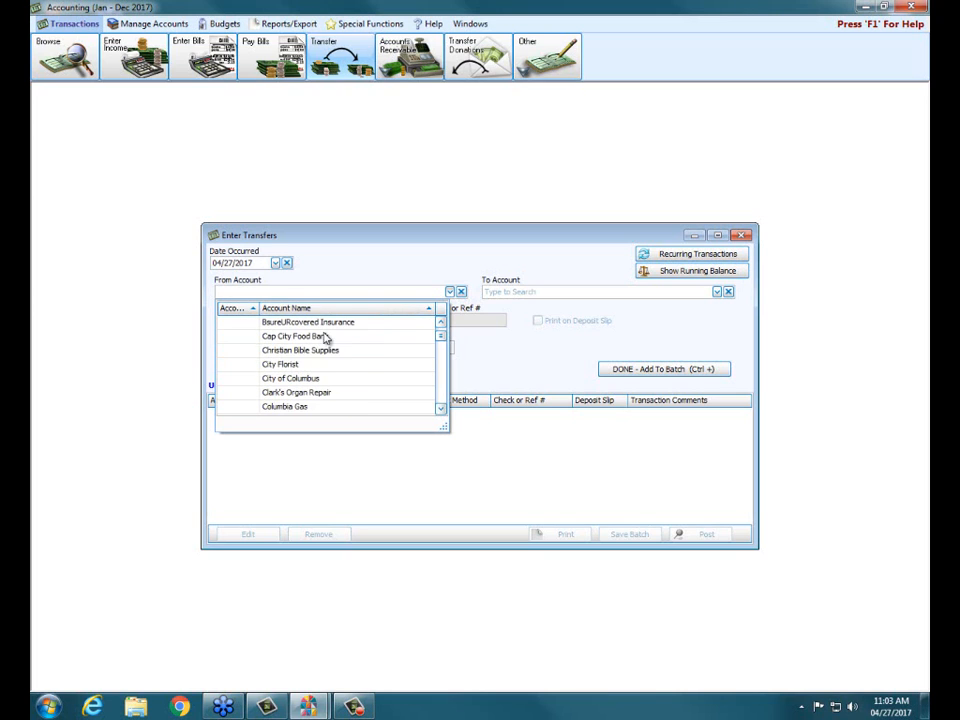
scroll(325, 338, down, 6)
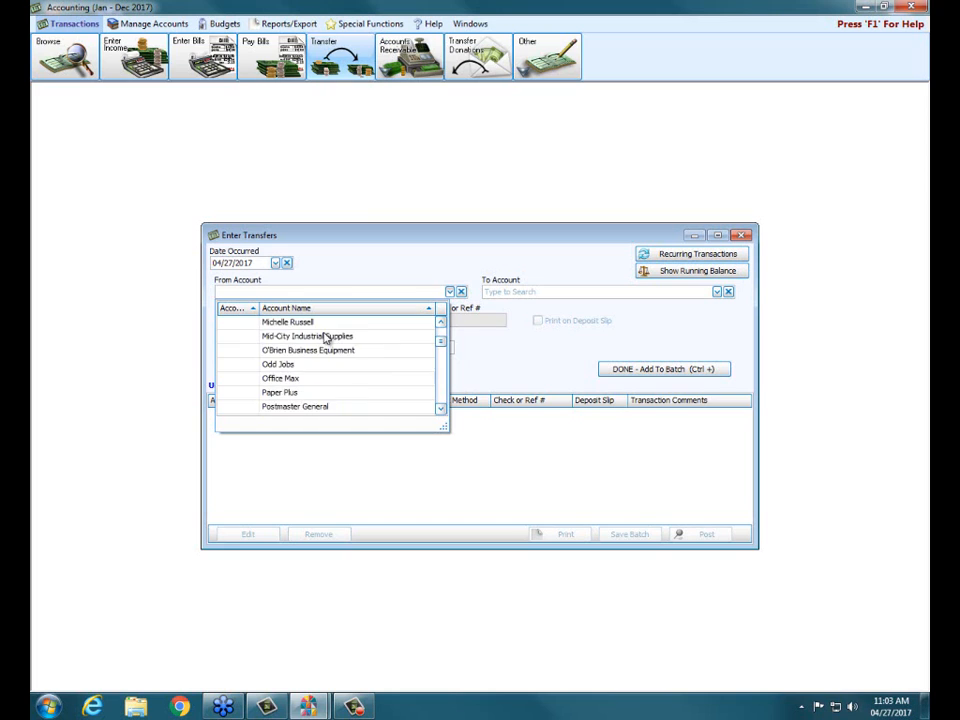
scroll(325, 338, down, 5)
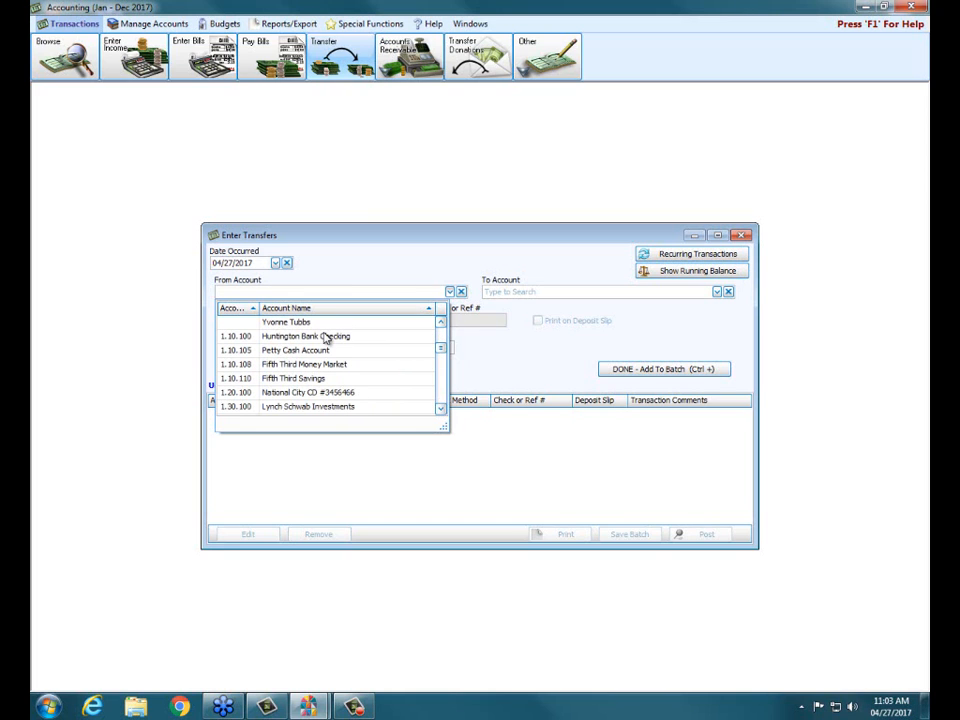
scroll(325, 338, down, 1)
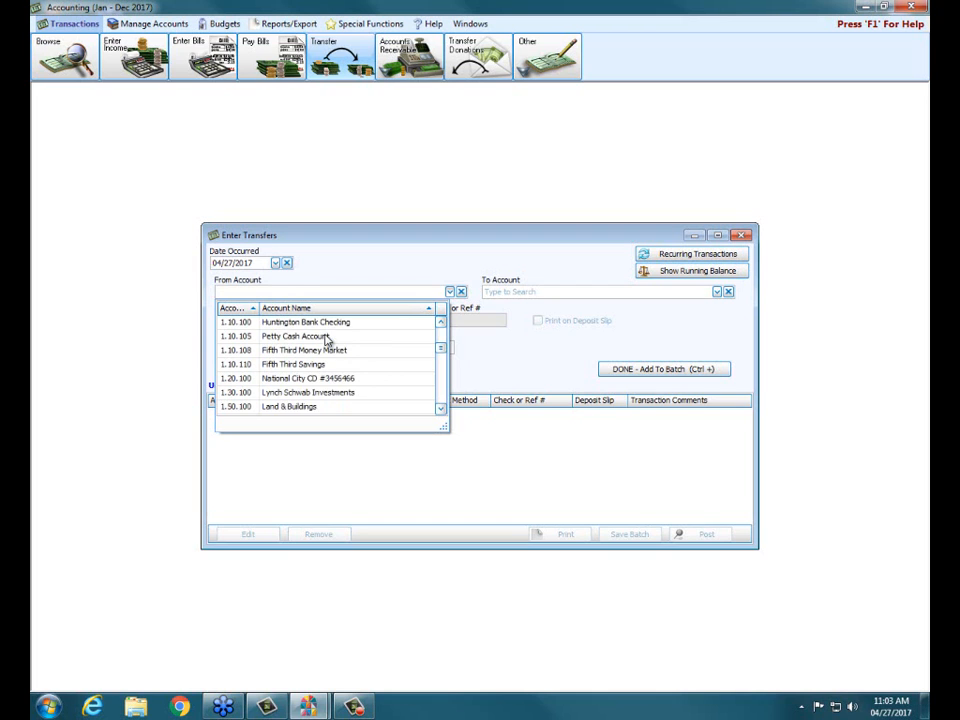
scroll(325, 341, down, 7)
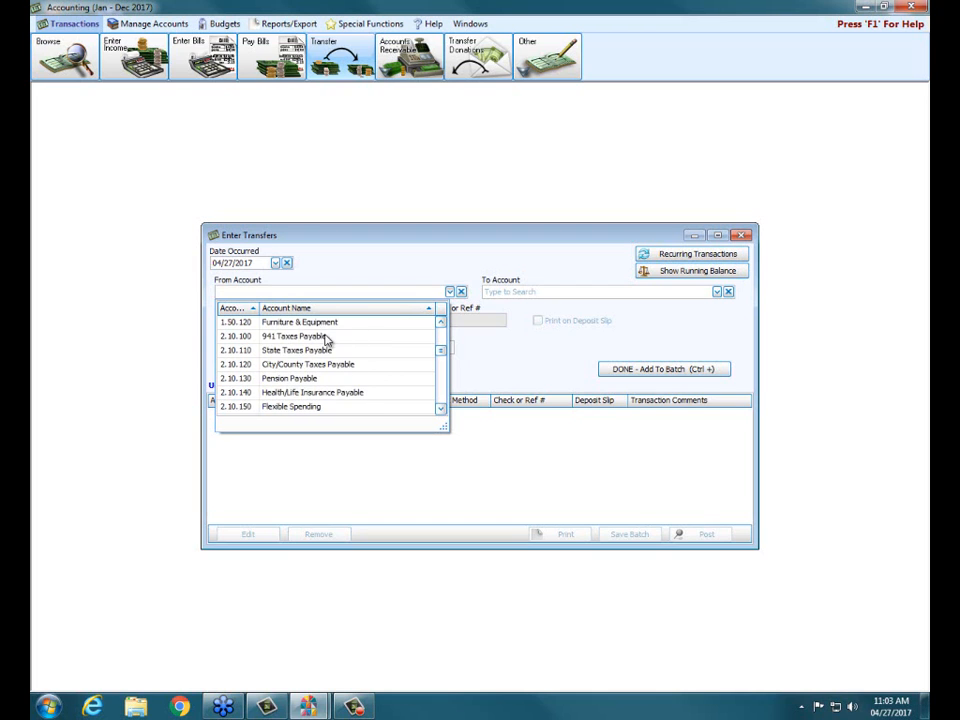
scroll(325, 340, down, 19)
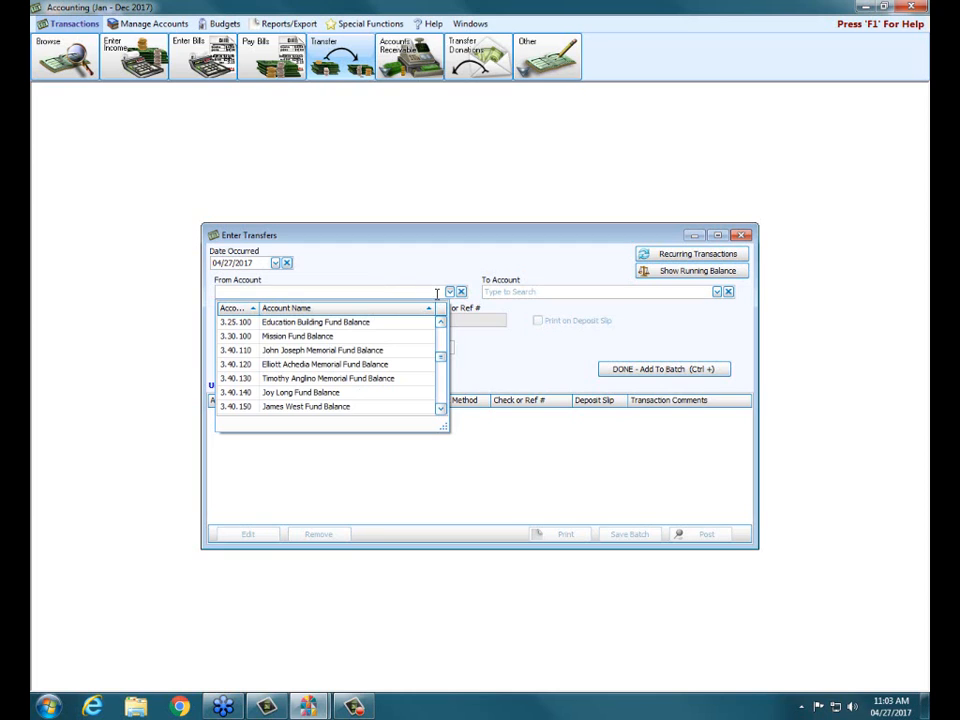
click(450, 292)
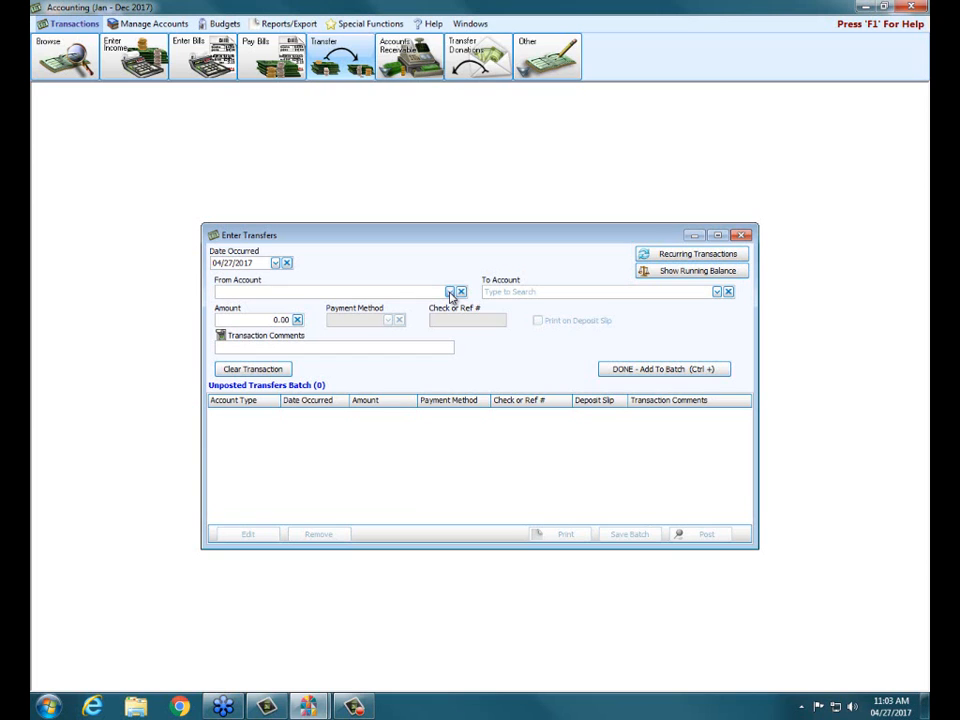
text(410)
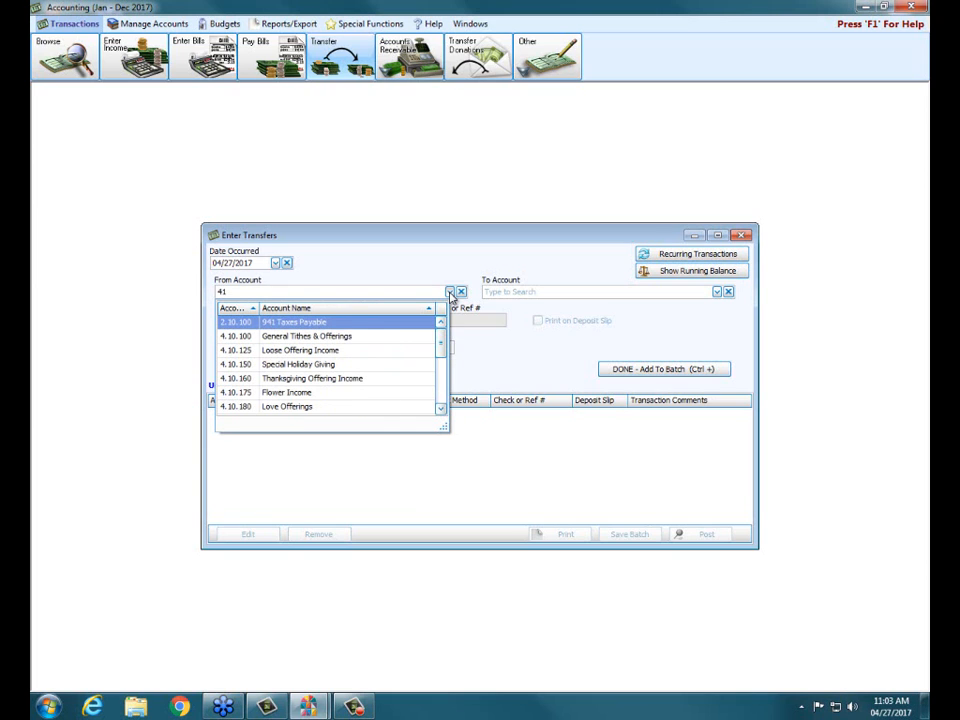
key(BackSpace)
key(BackSpace)
key(BackSpace)
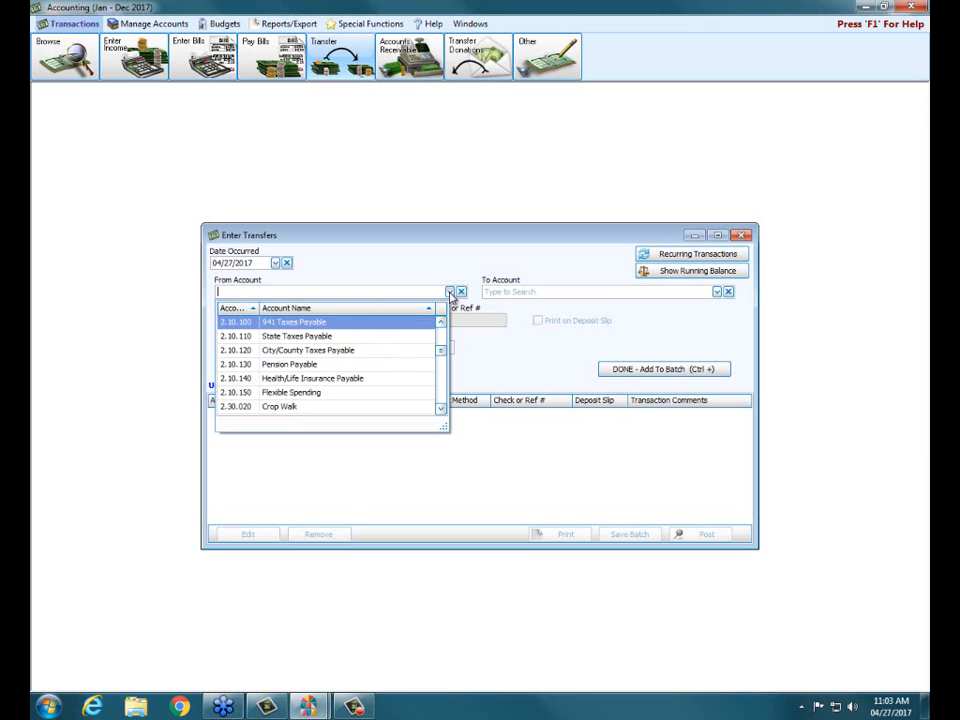
Search the source accounts for "gen" and choose General Tithes & Offerings as the account to transfer from.
text(gen)
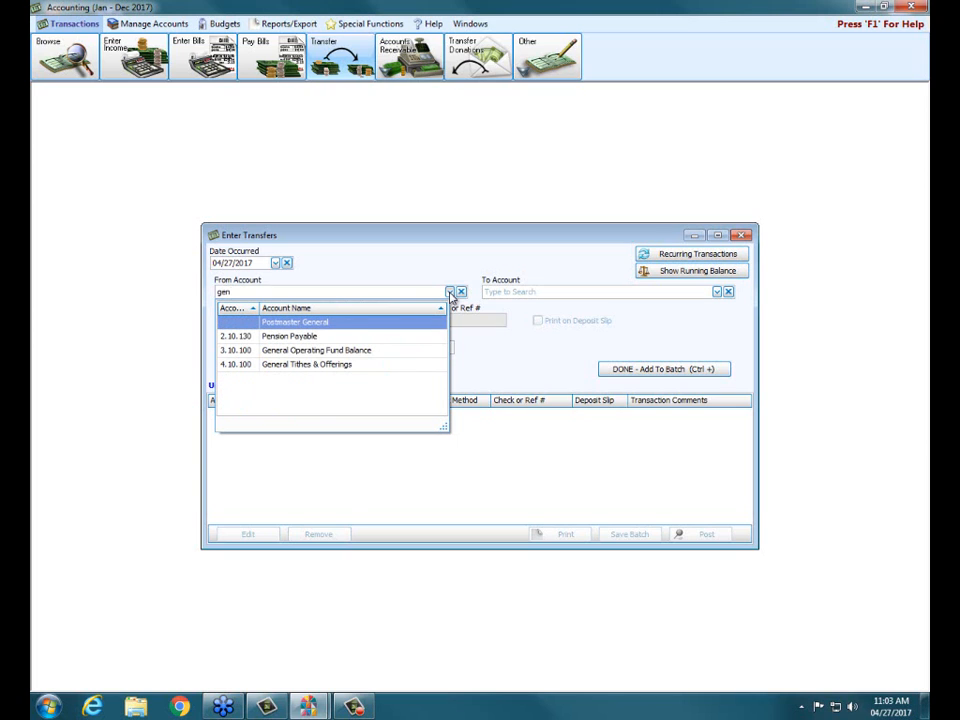
key(Down)
key(Down)
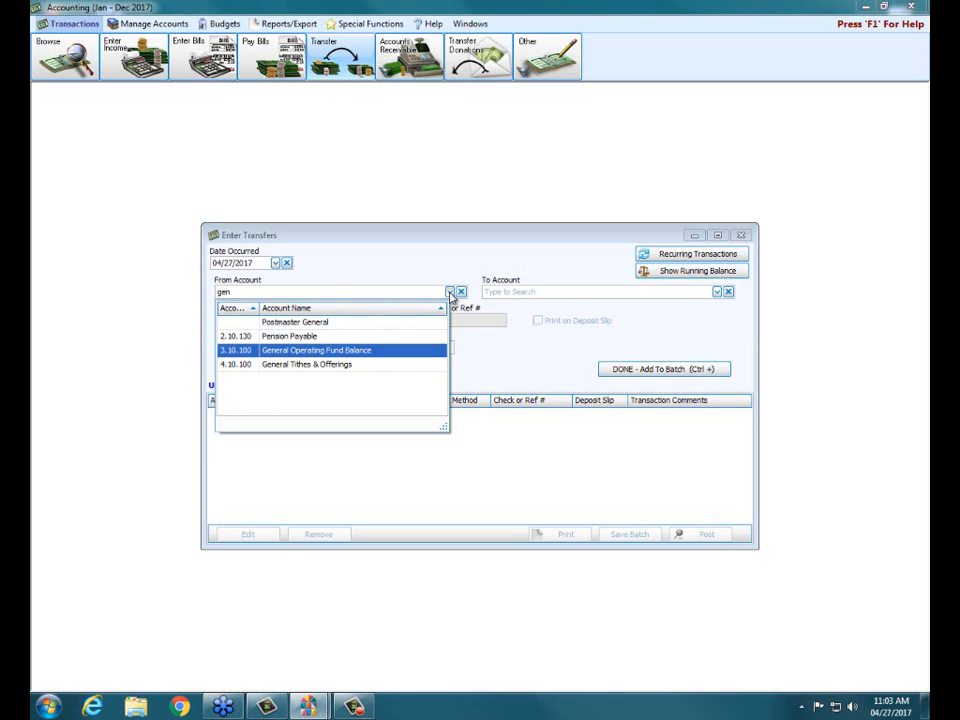
key(Down)
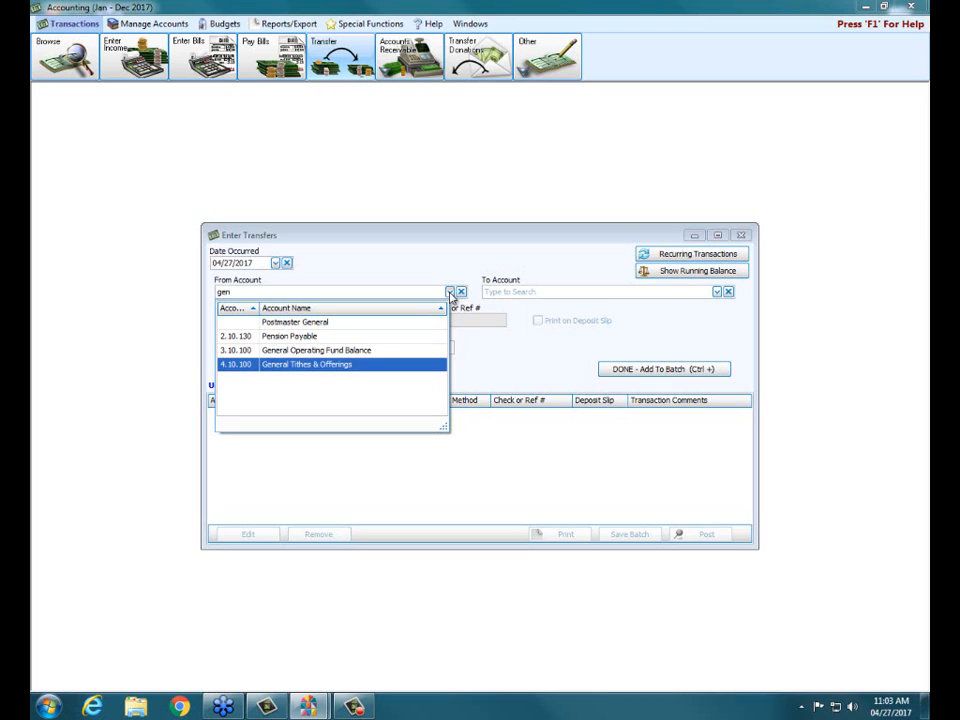
key(Return)
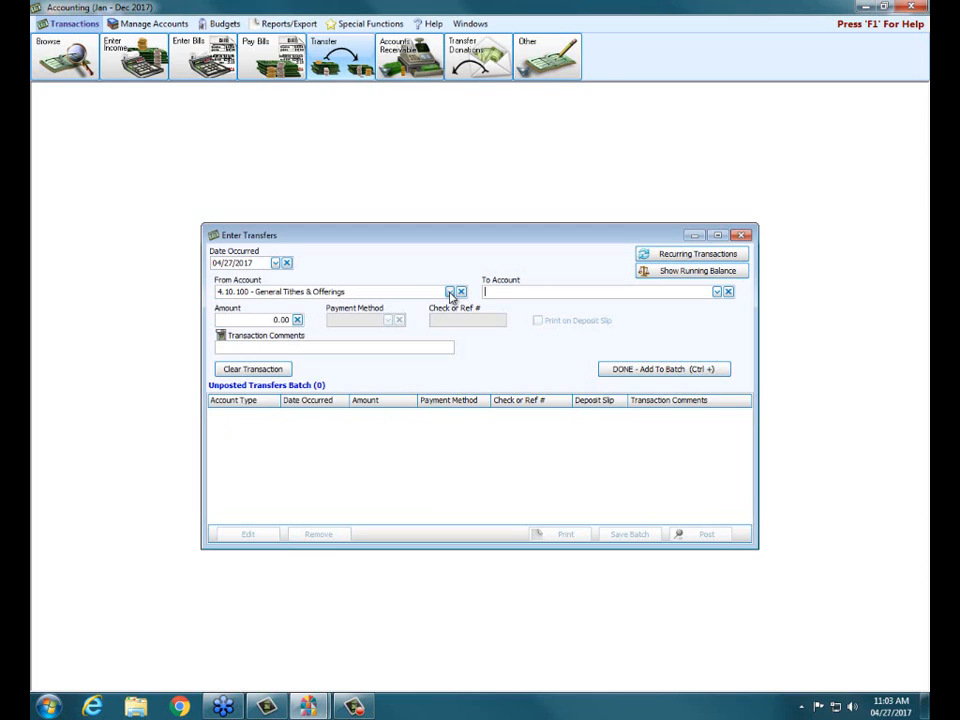
Choose Loose Offering Income as the destination account, enter an amount of 500.00 and add the transfer to the batch.
text(loo)
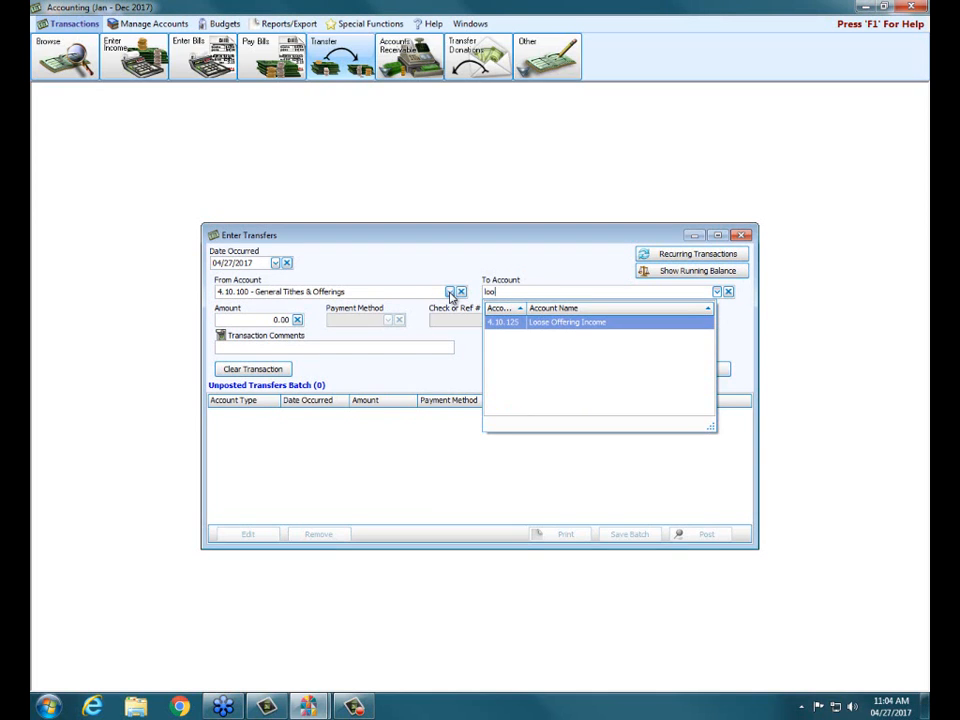
key(Tab)
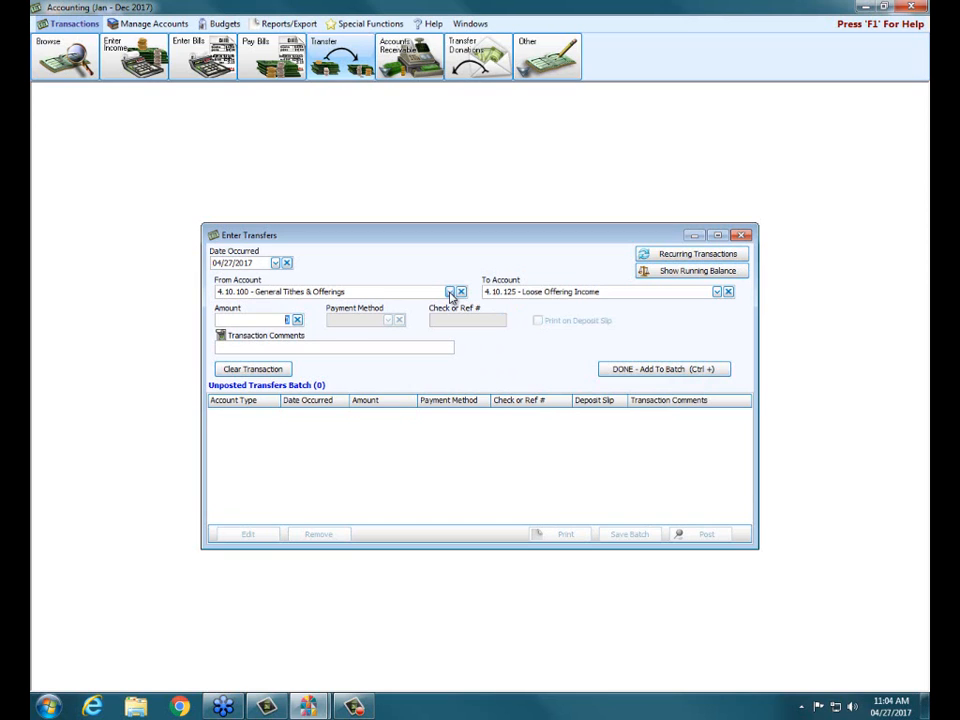
text(5000)
key(BackSpace)
key(Tab)
key(ctrl+plus)
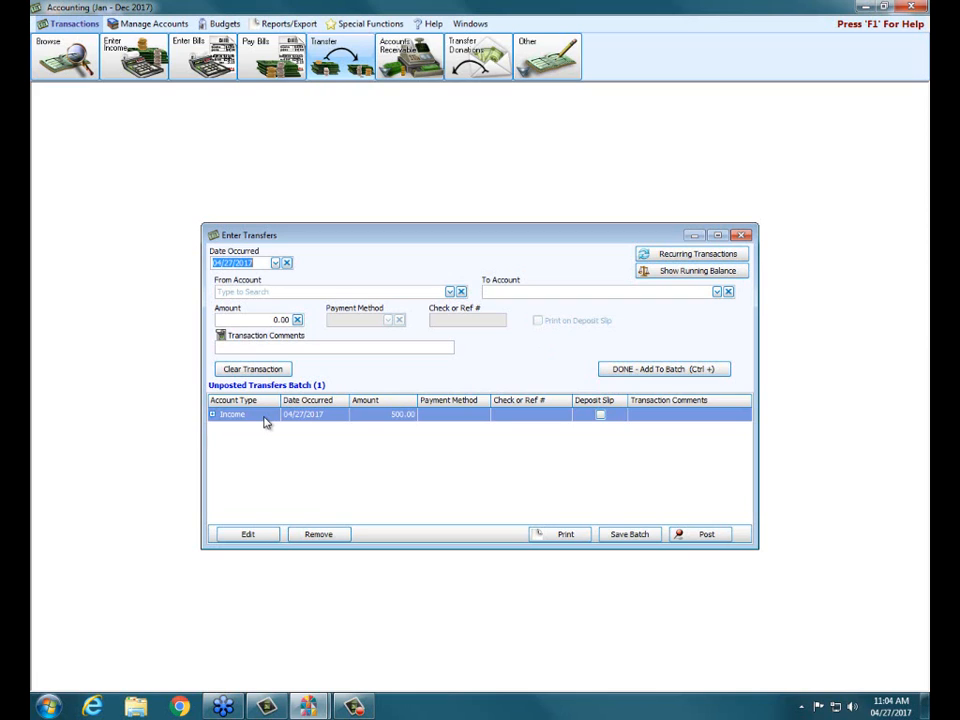
Set up a 500.00 transfer from Huntington Bank Checking to Fifth Third Savings.
click(314, 293)
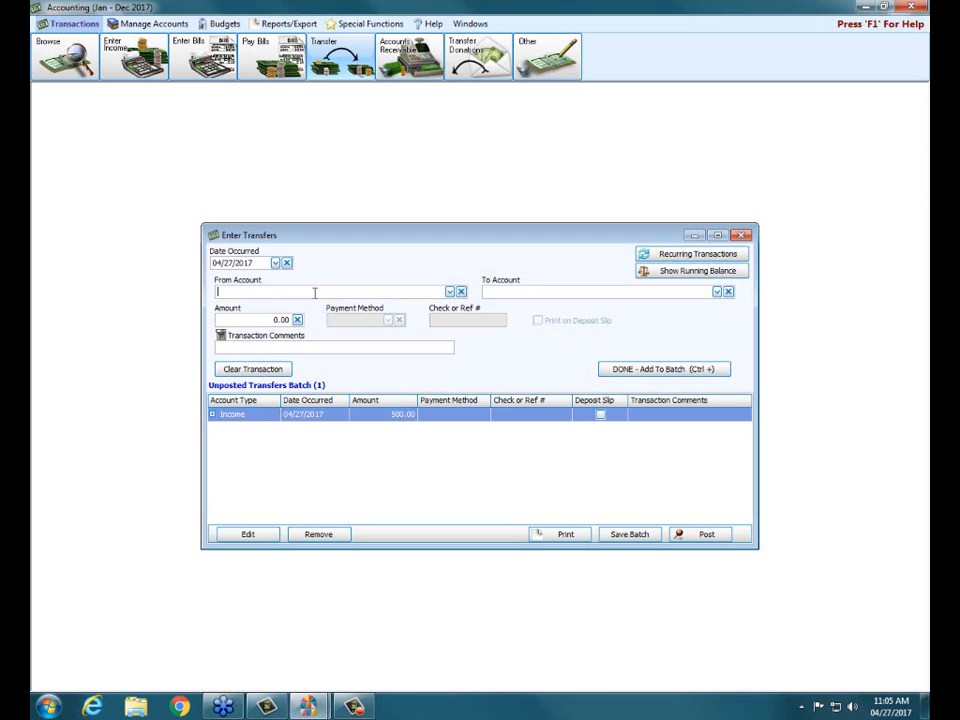
text(hunting)
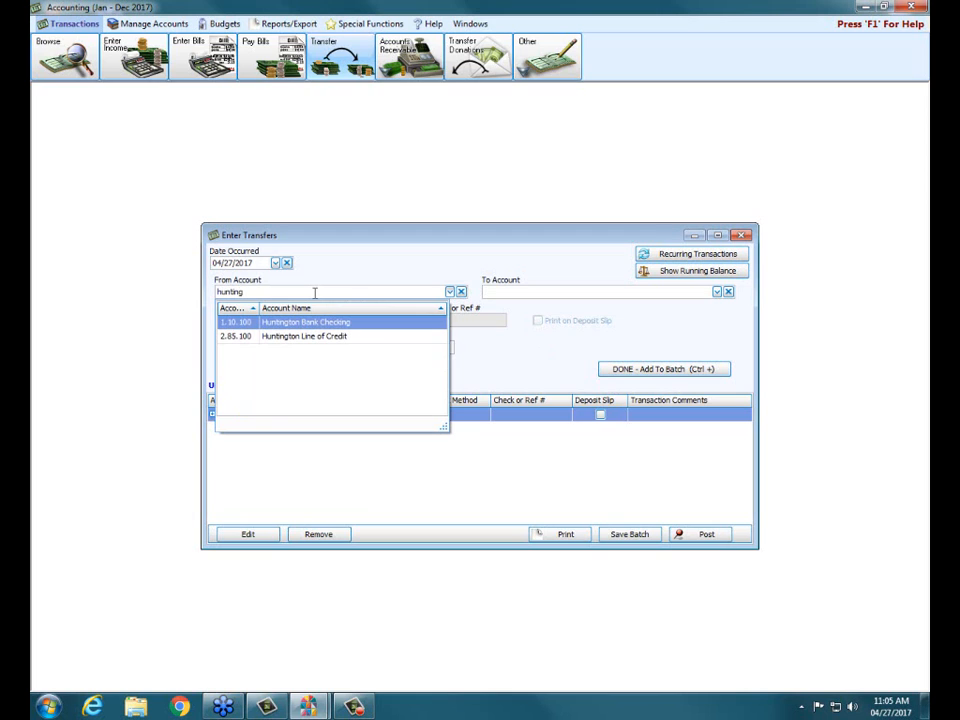
key(Return)
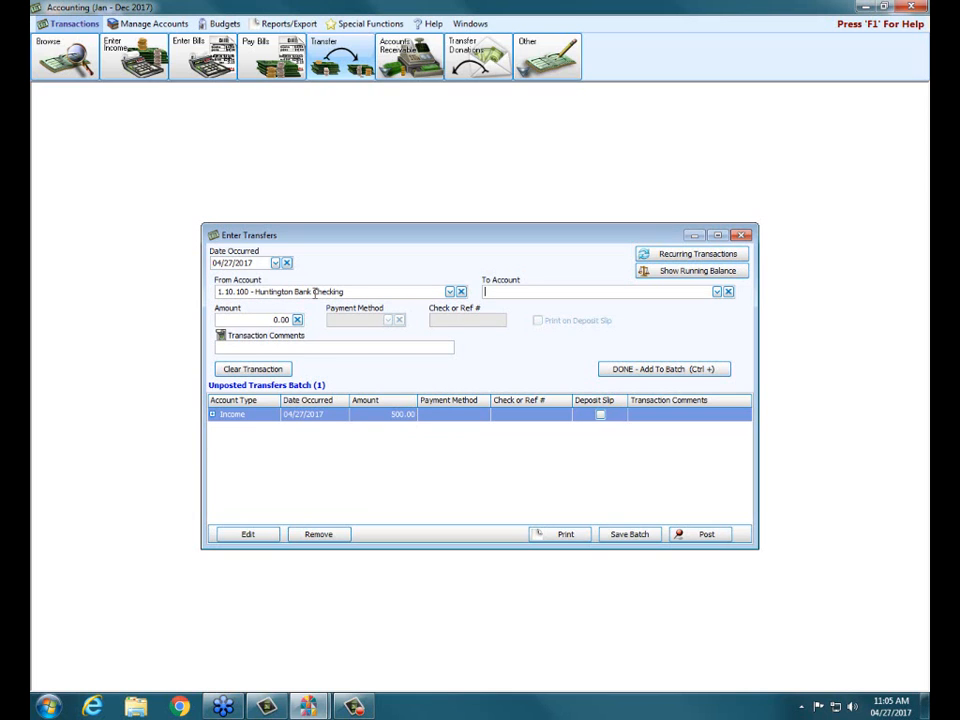
text(fif)
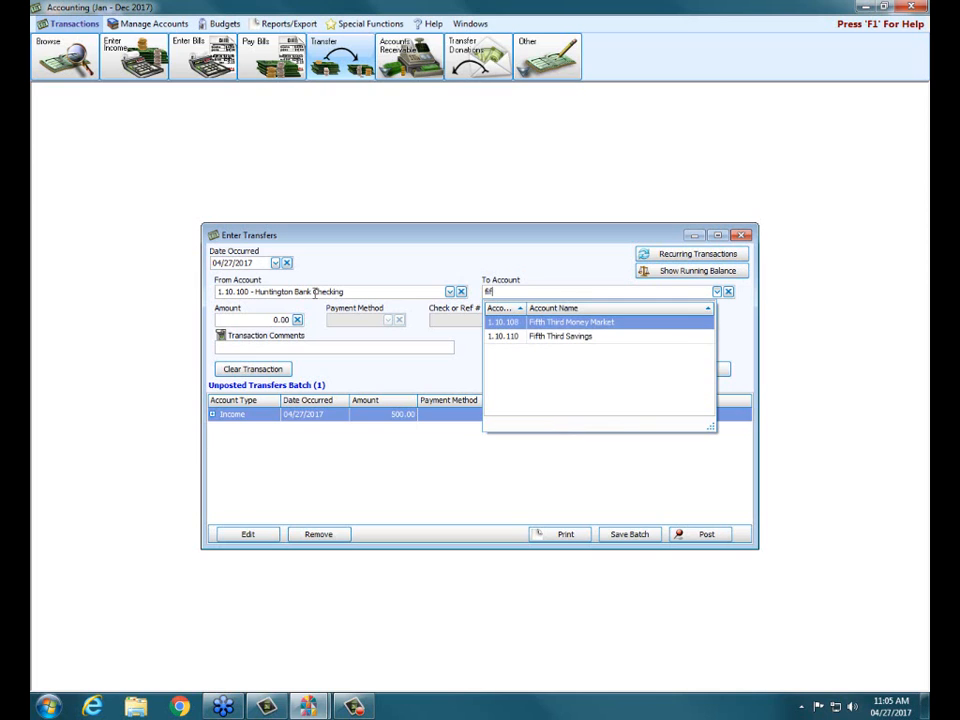
key(Down)
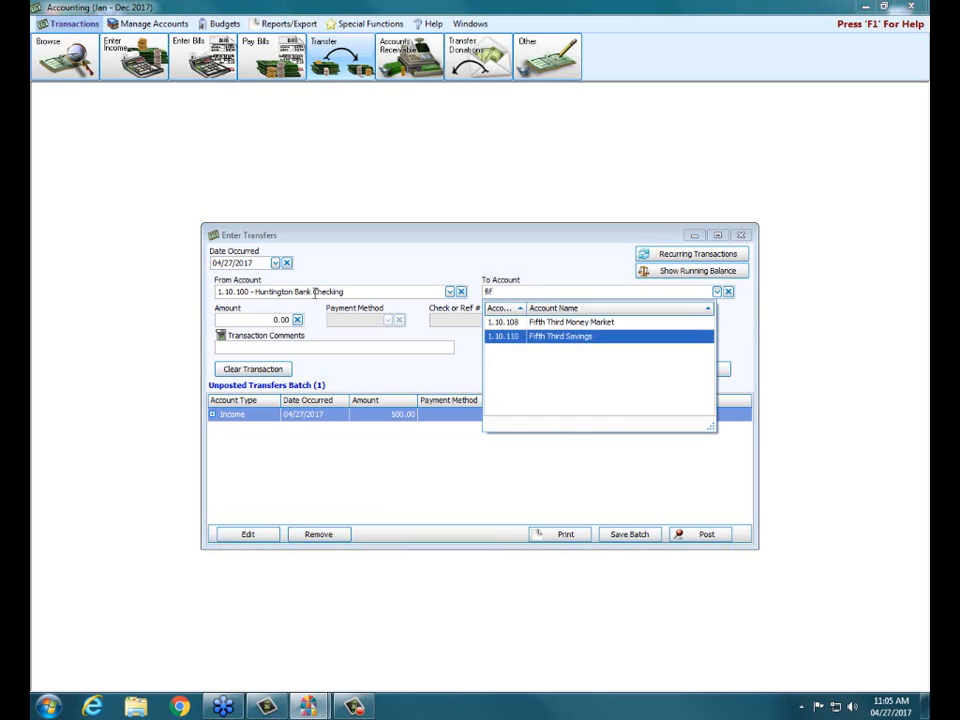
key(Return)
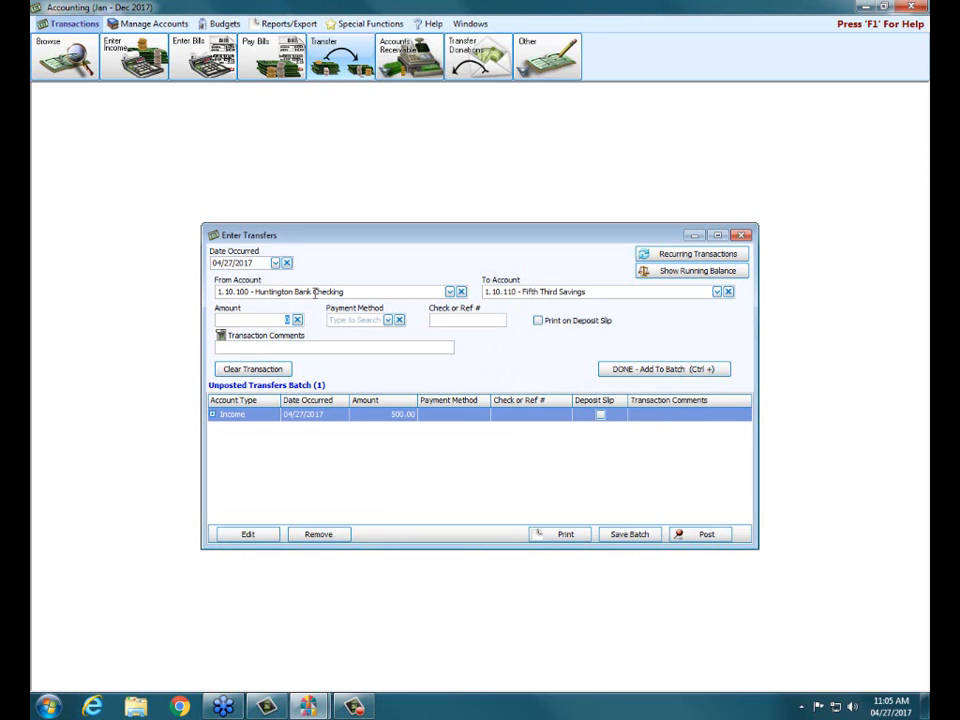
text(500)
Try Computer Check and Manual Check as the payment method of the bank transfer.
click(388, 320)
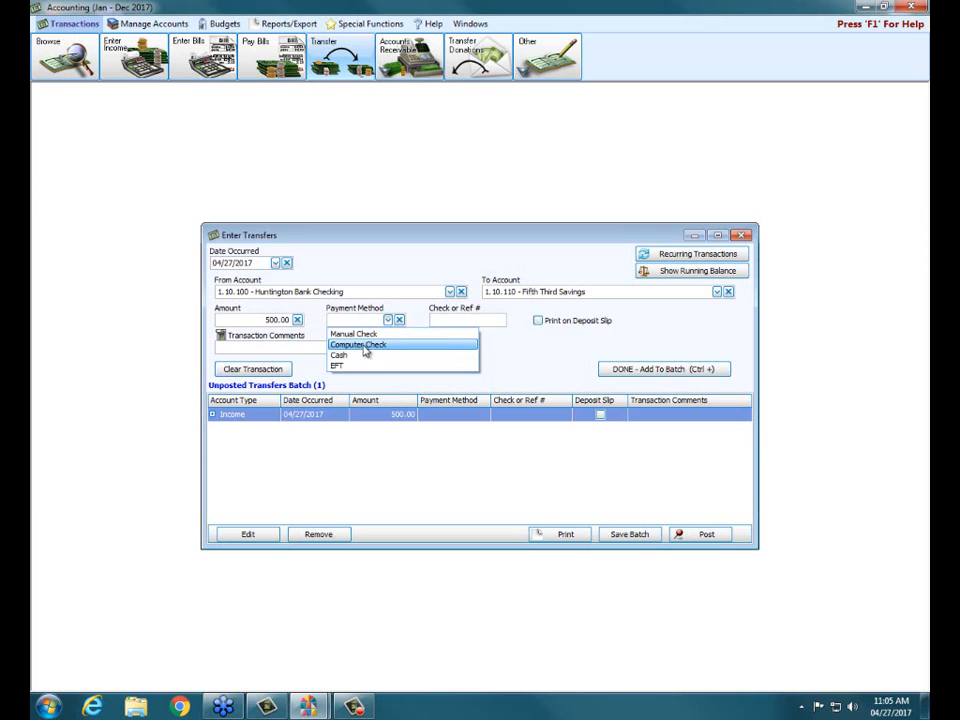
click(368, 346)
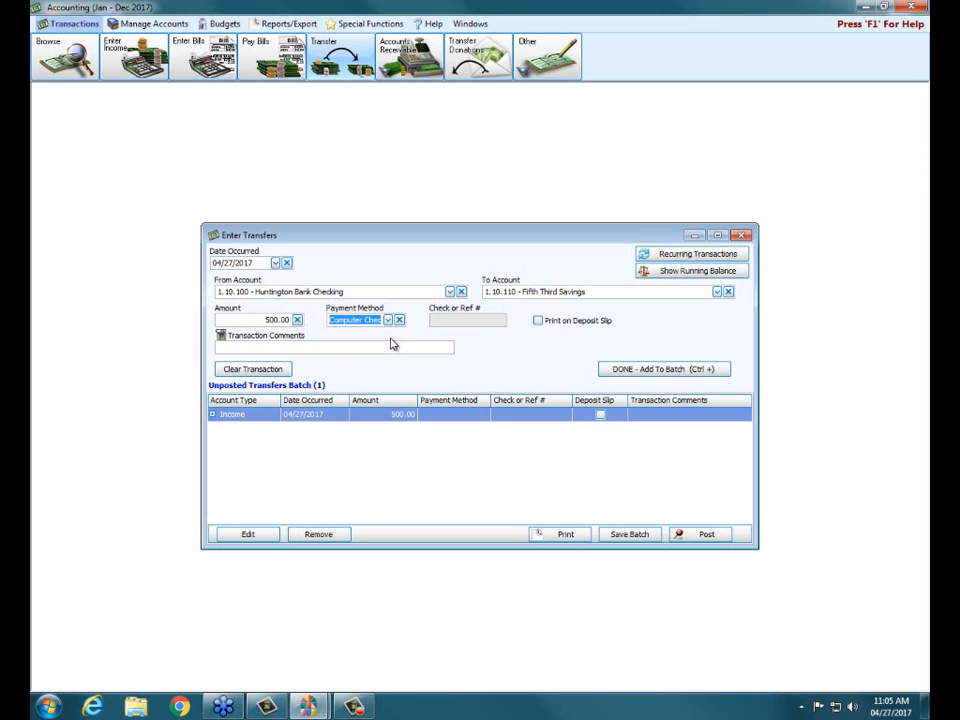
click(388, 320)
click(381, 333)
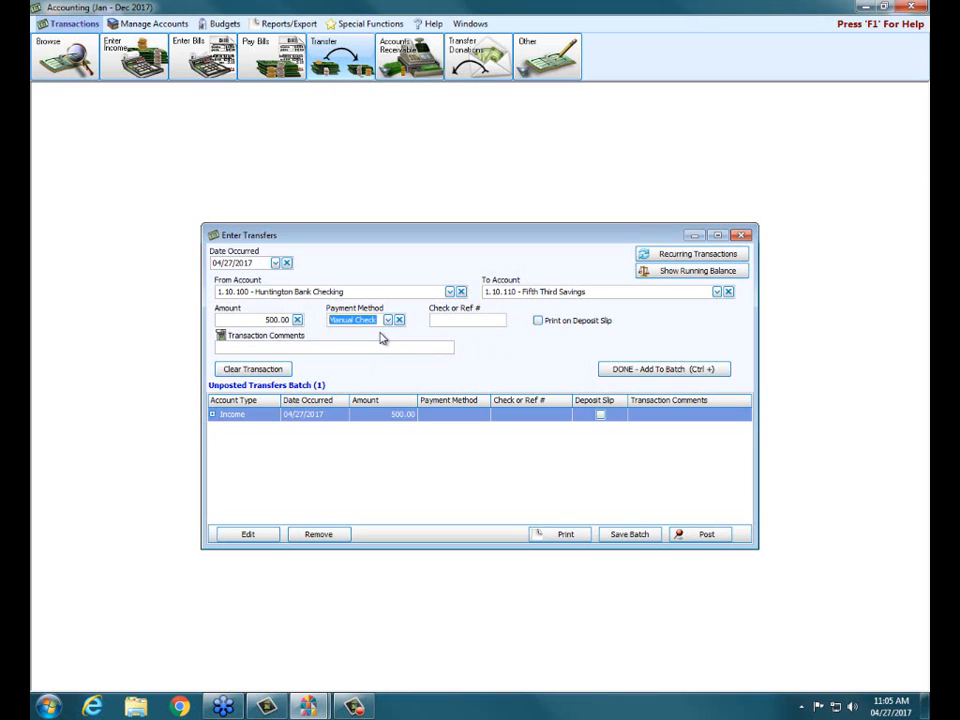
click(441, 320)
Include the transfer on the deposit slip with Computer Check as its payment method, and add it to the batch.
click(539, 321)
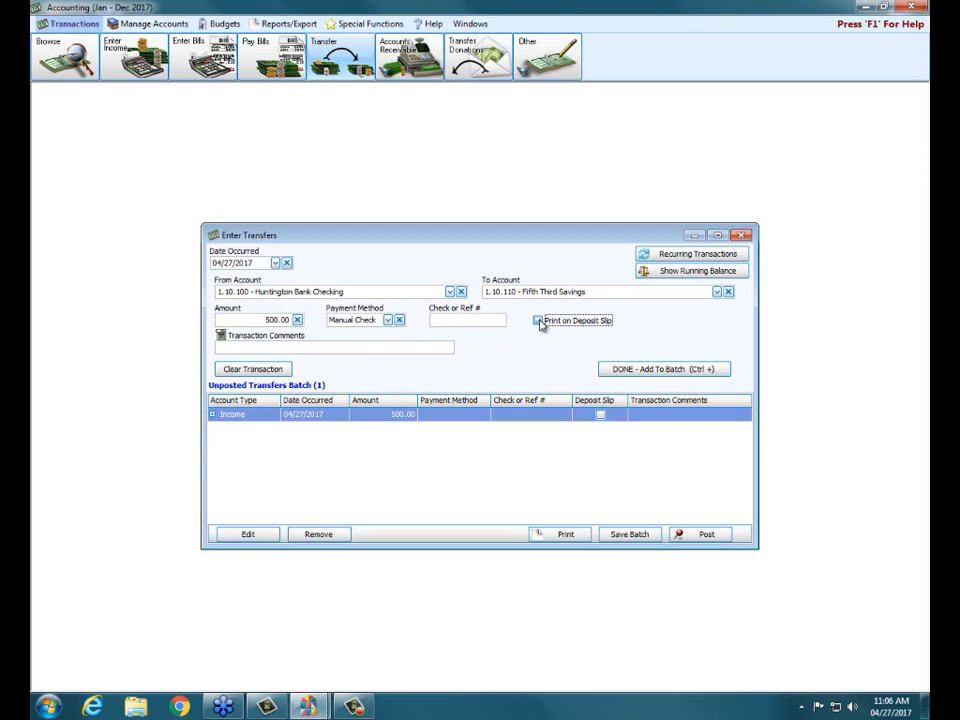
click(389, 320)
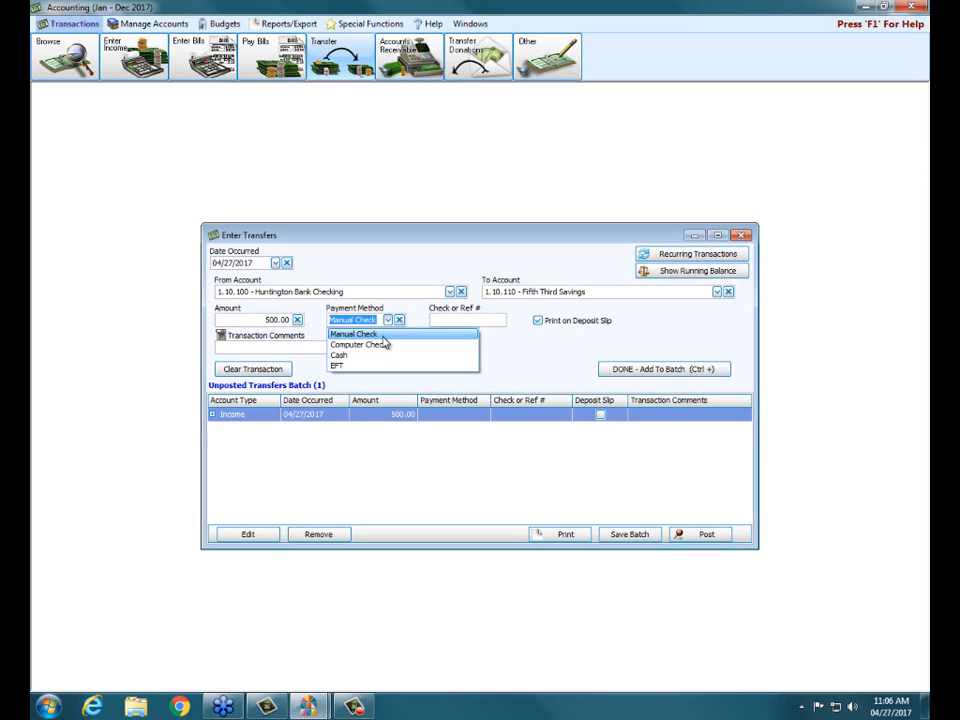
click(383, 344)
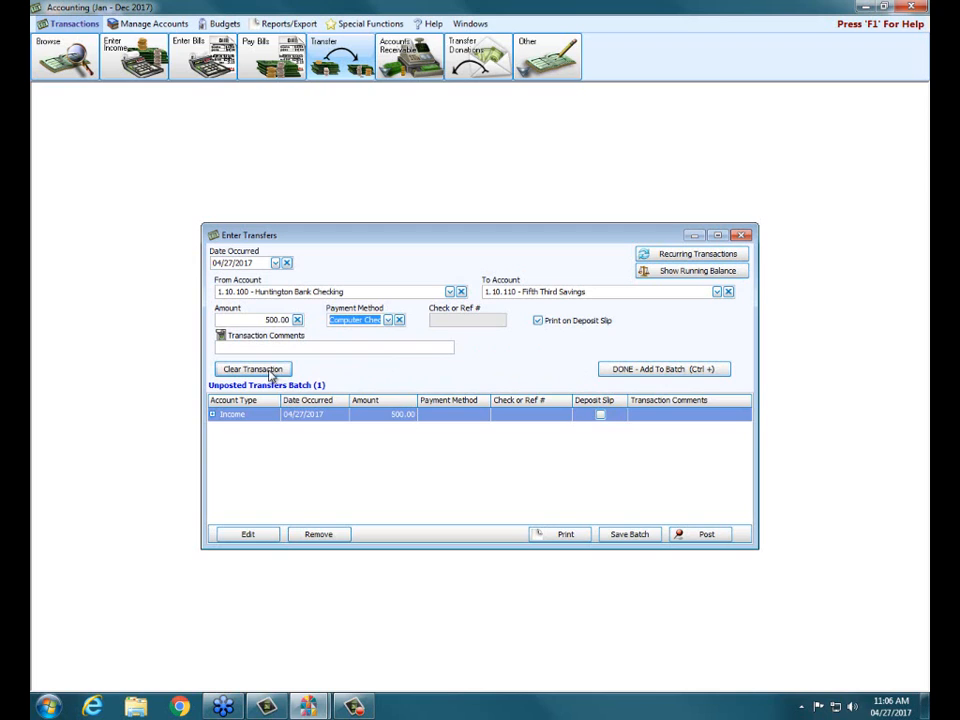
click(665, 369)
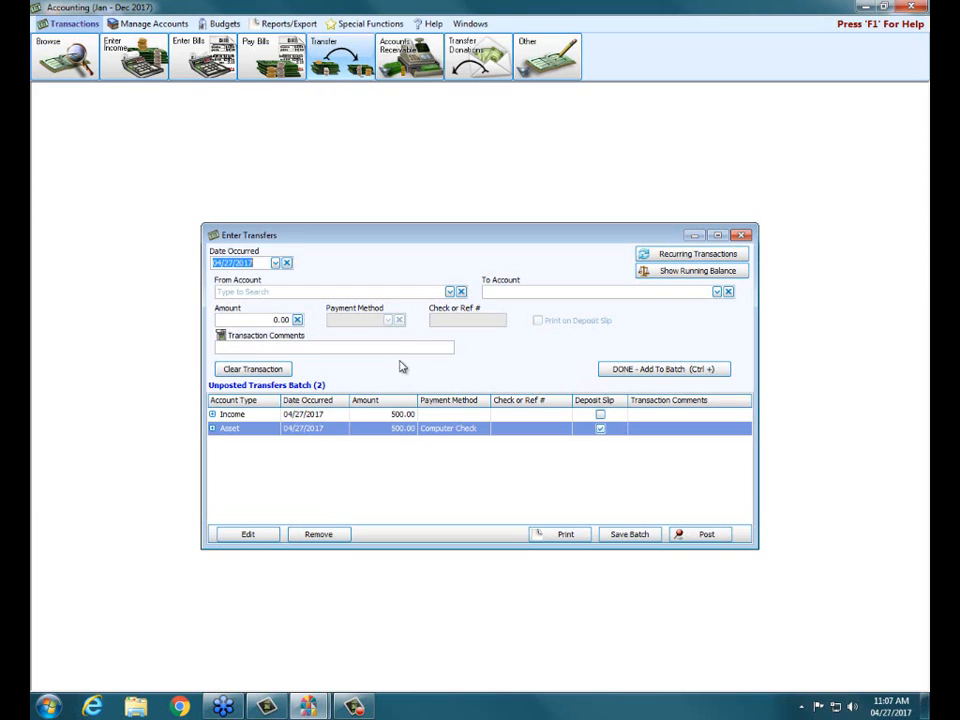
Add a 500.00 transfer from General Operating Fund Balance to Education Building Fund Balance to the batch.
click(340, 293)
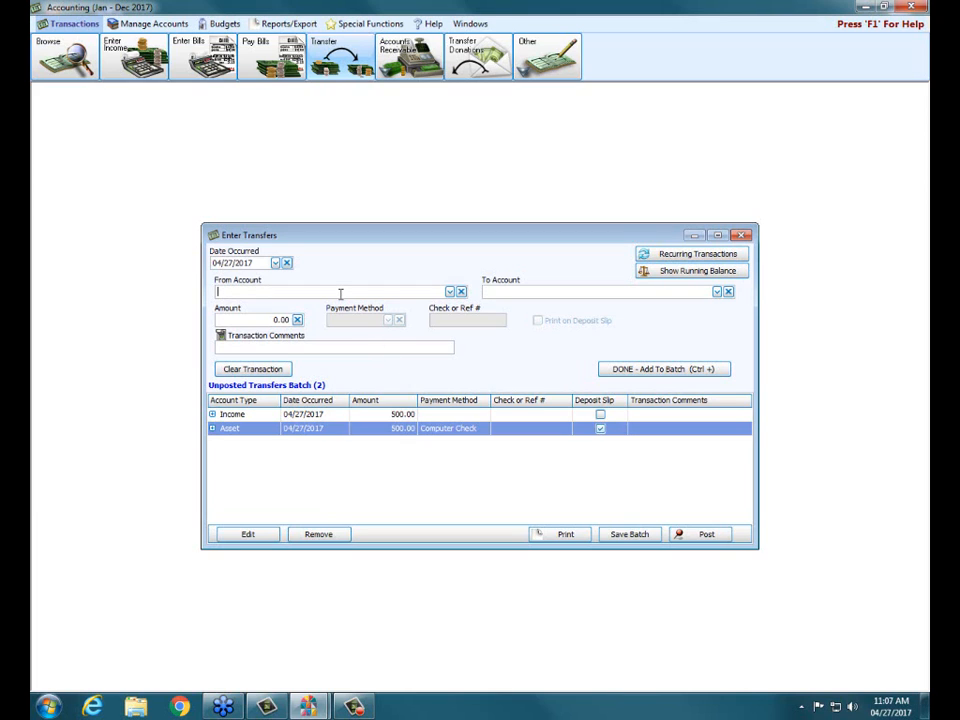
text(gen)
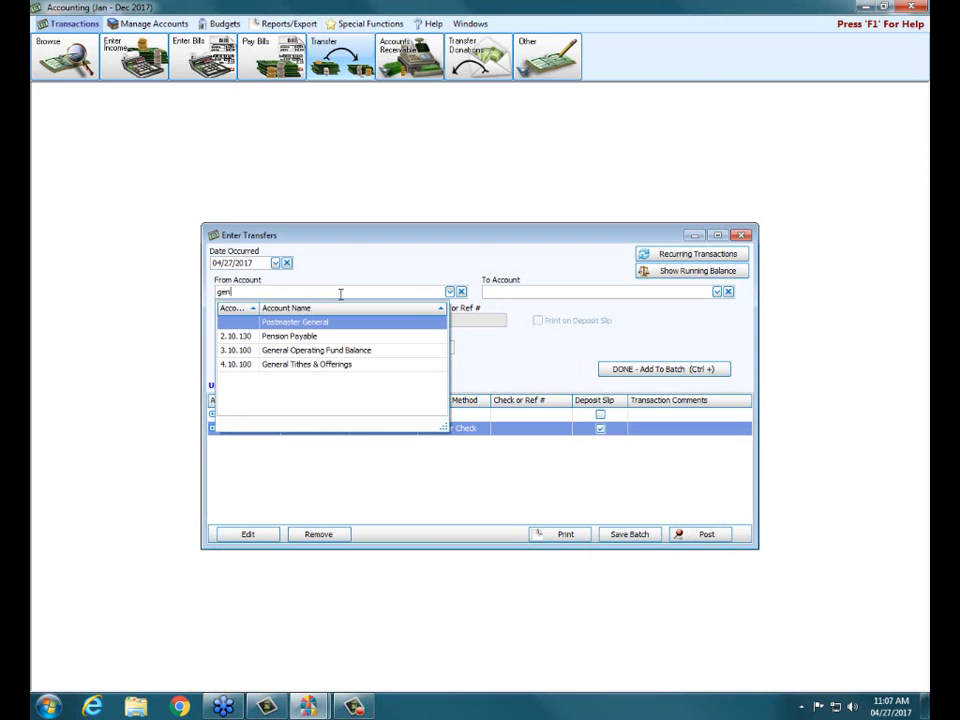
click(354, 351)
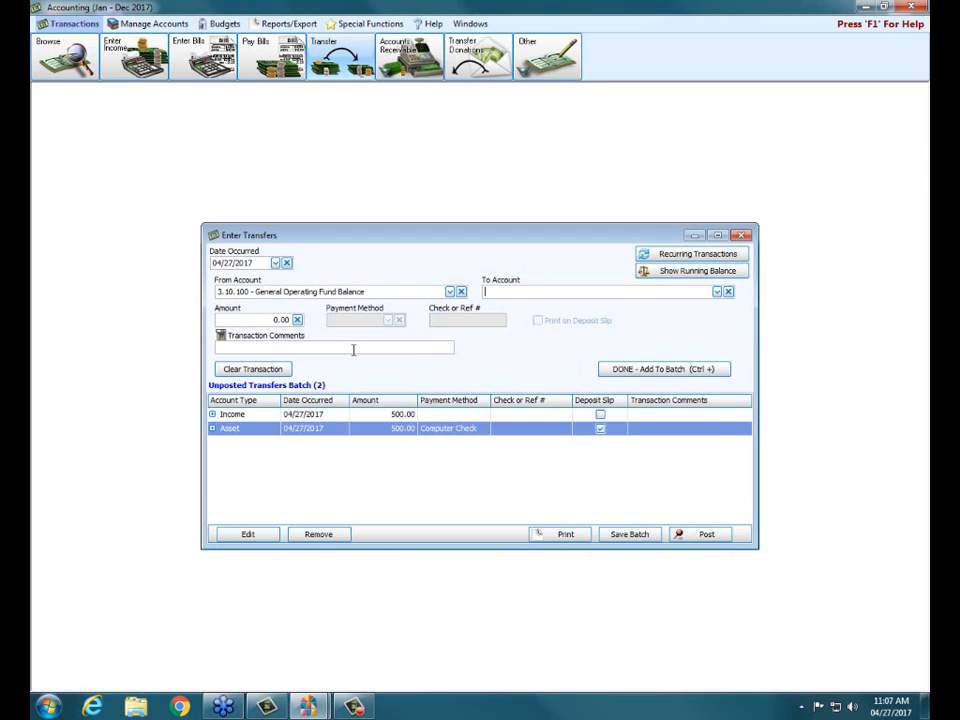
text(build)
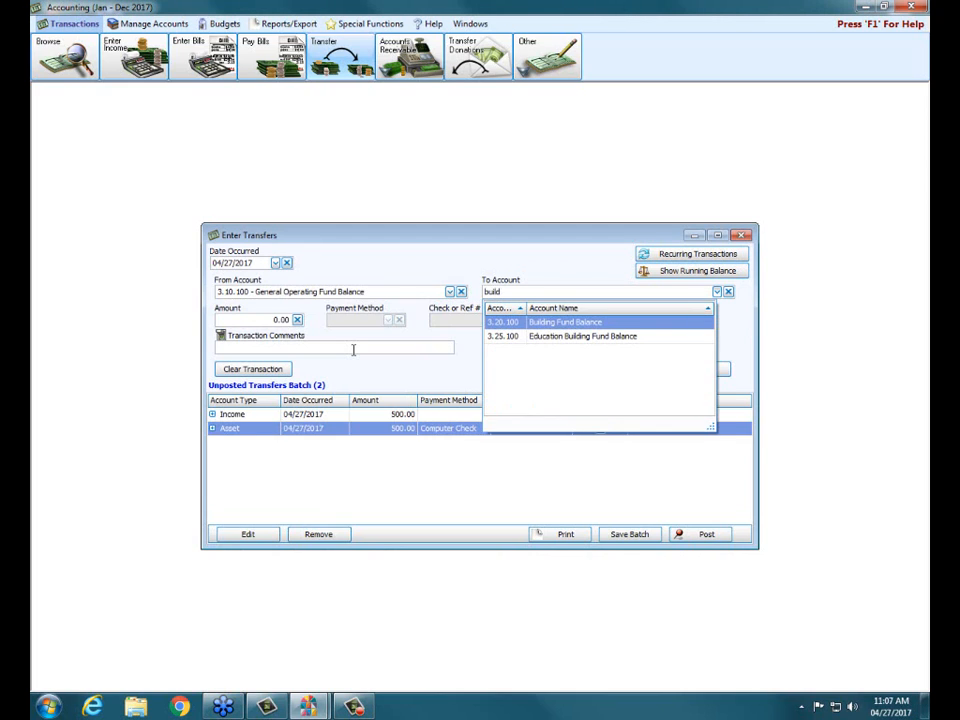
click(551, 337)
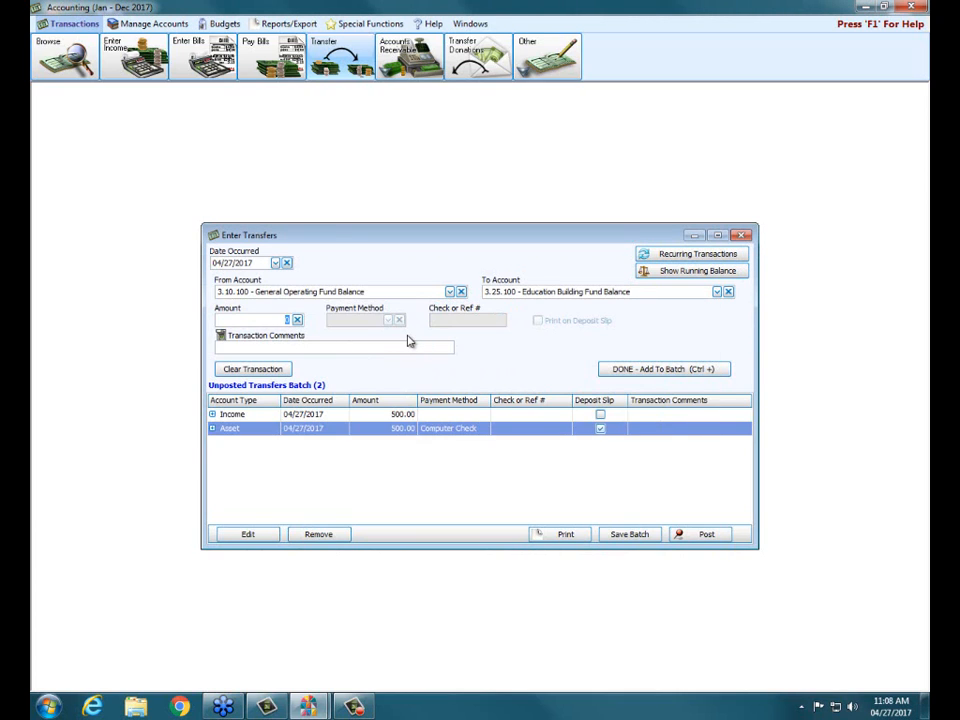
text(500)
click(617, 373)
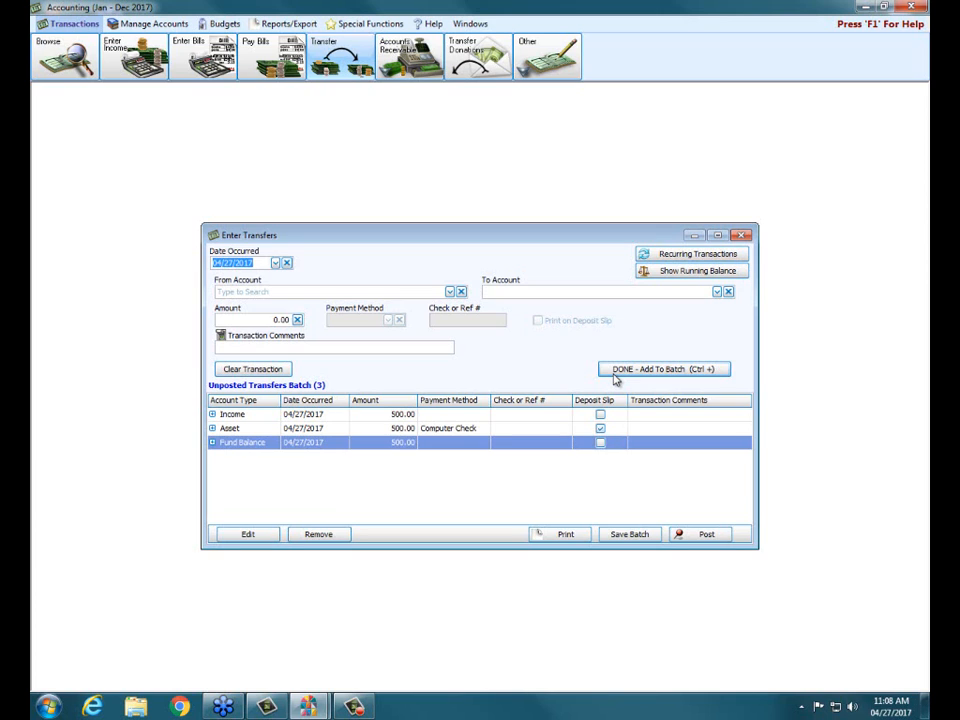
Review the running balances of all accounts affected by the unposted transfers, enlarging the balance window to show every row.
click(664, 273)
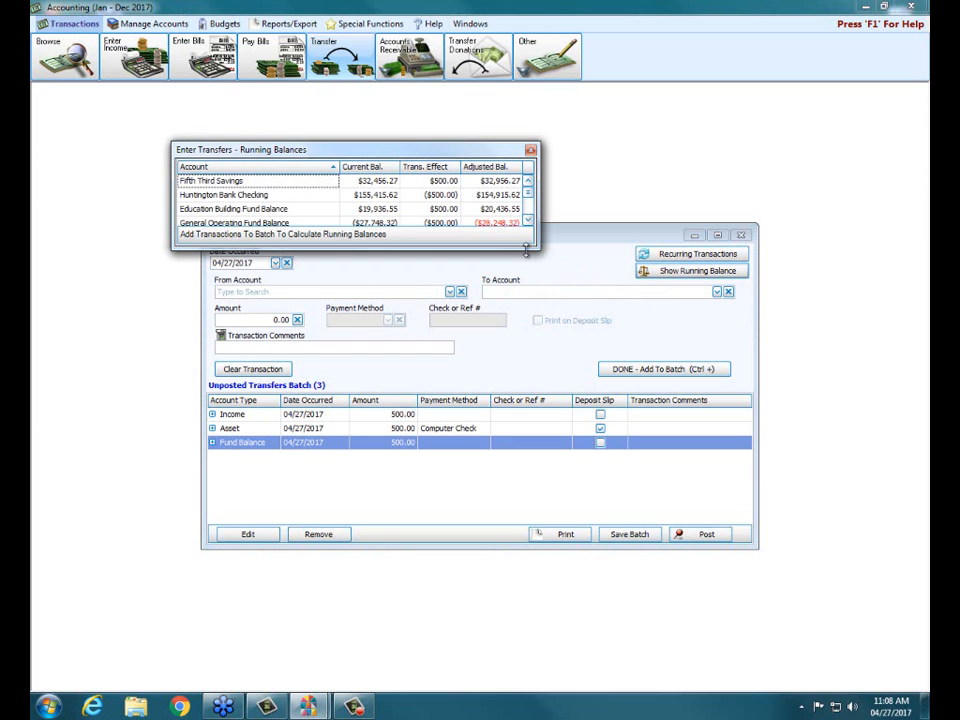
drag(526, 250, 673, 306)
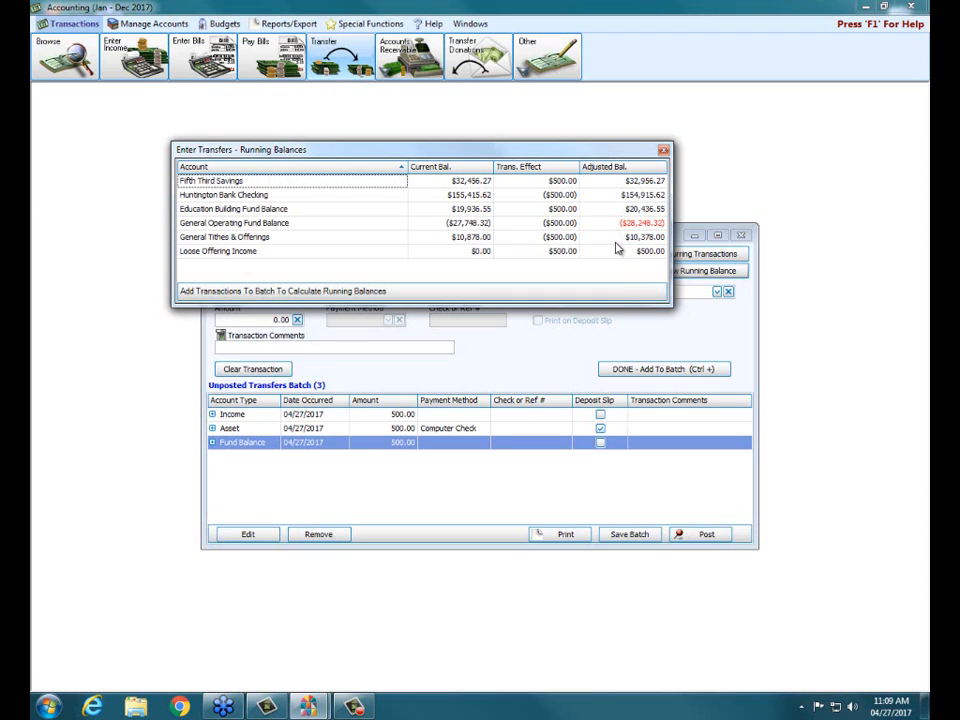
click(663, 151)
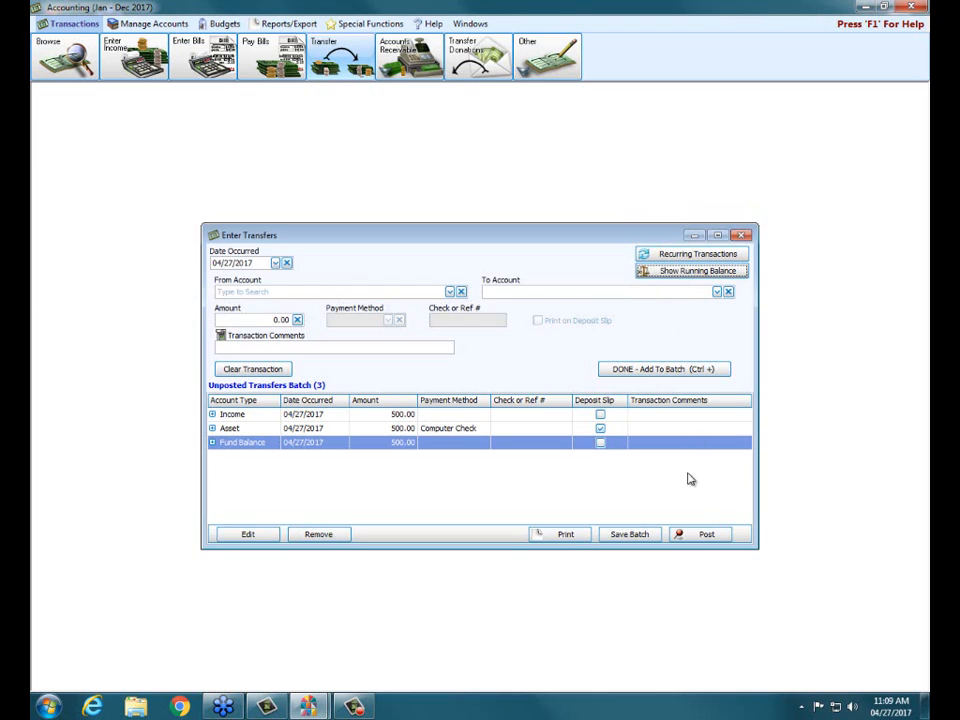
Post the transfer batch and preview the report of the posted transfers, closing the report and the transfer form.
click(705, 537)
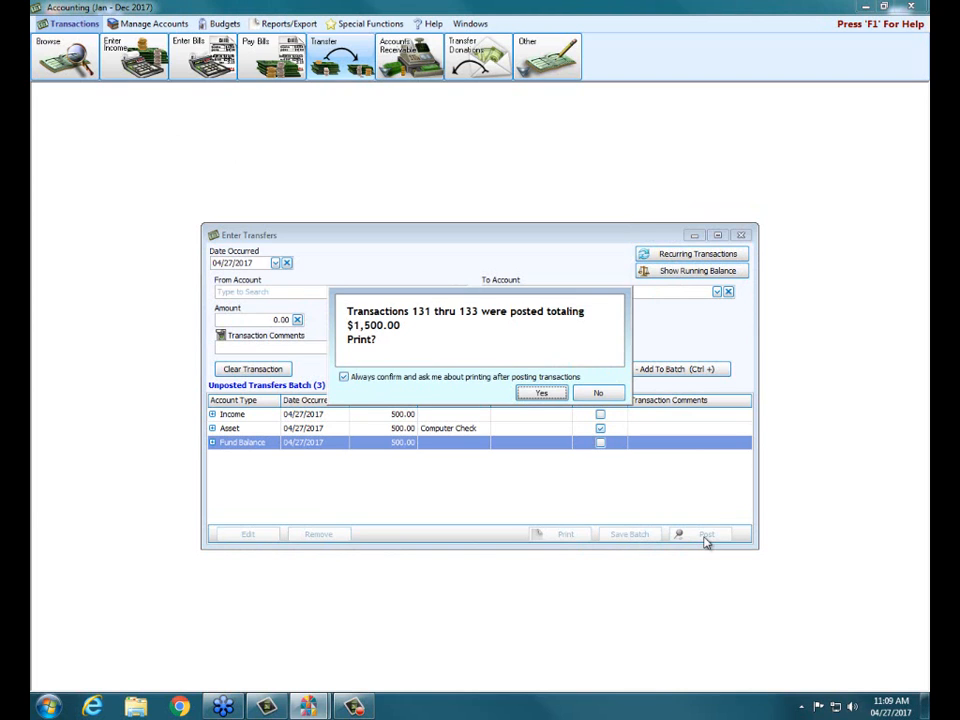
click(552, 394)
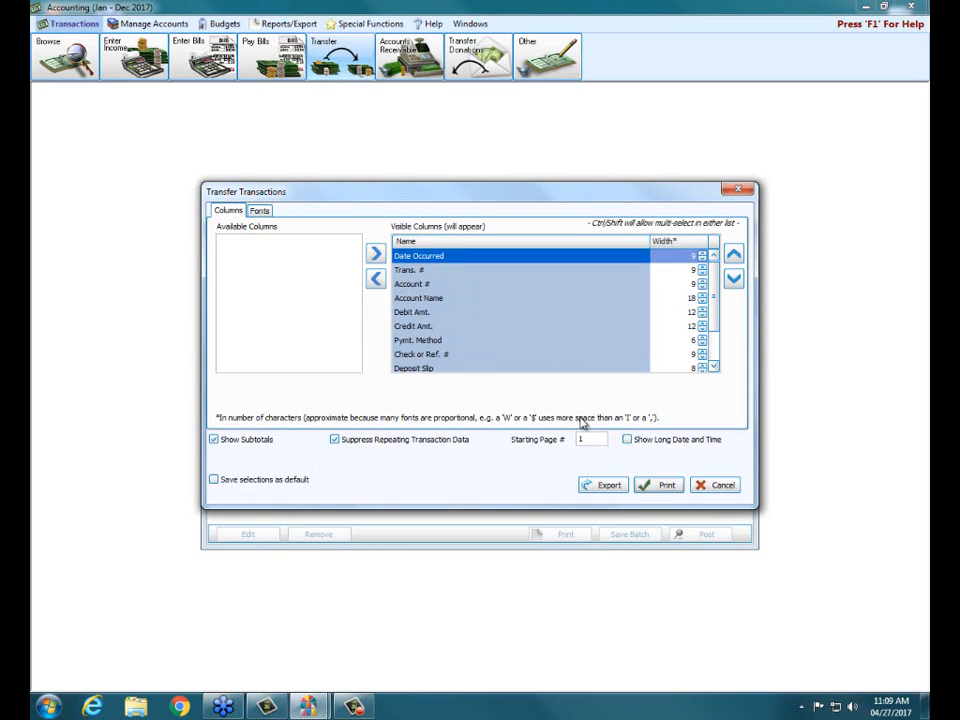
click(660, 489)
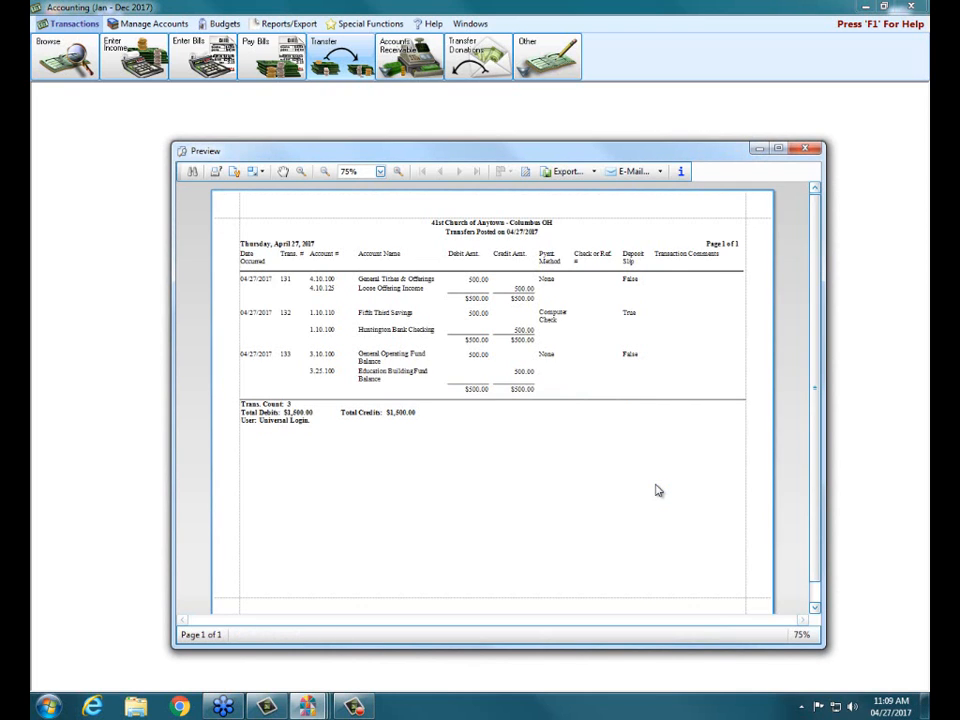
click(801, 153)
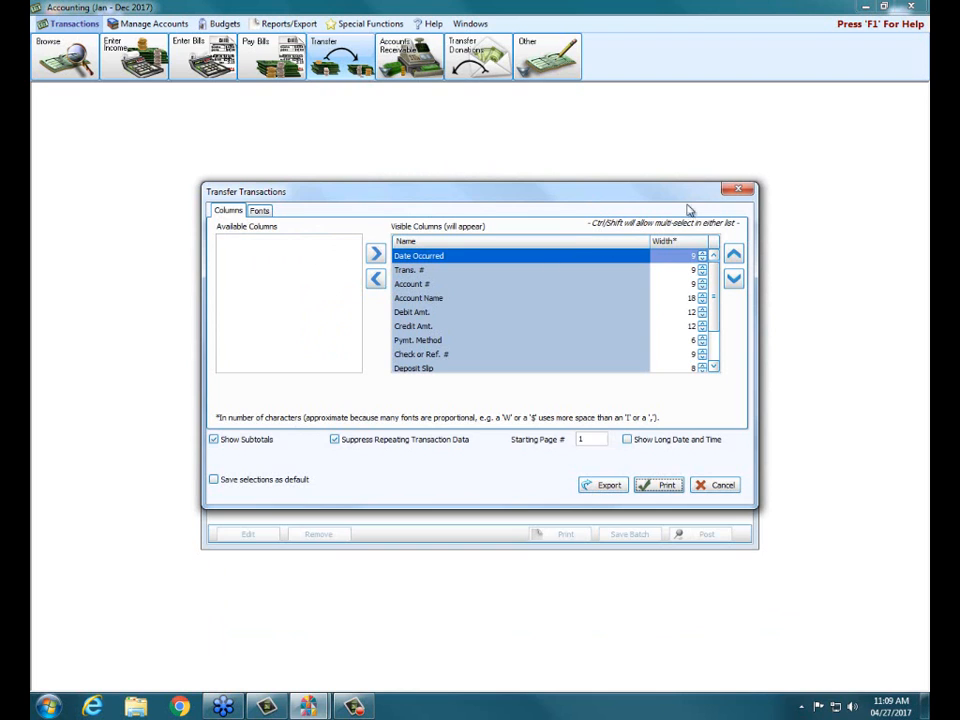
click(745, 191)
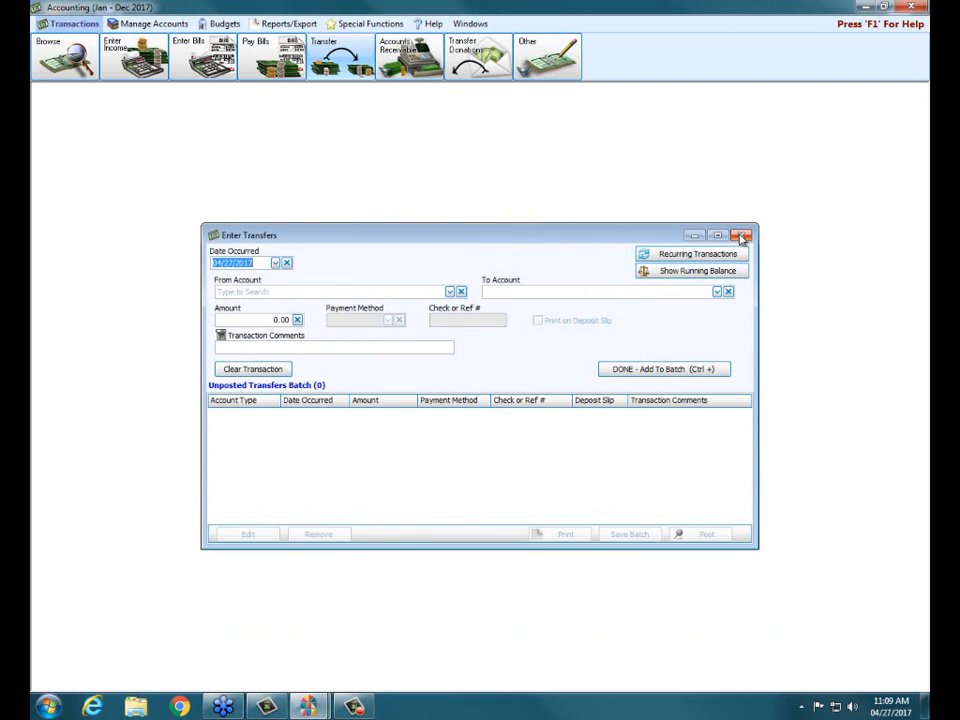
click(742, 236)
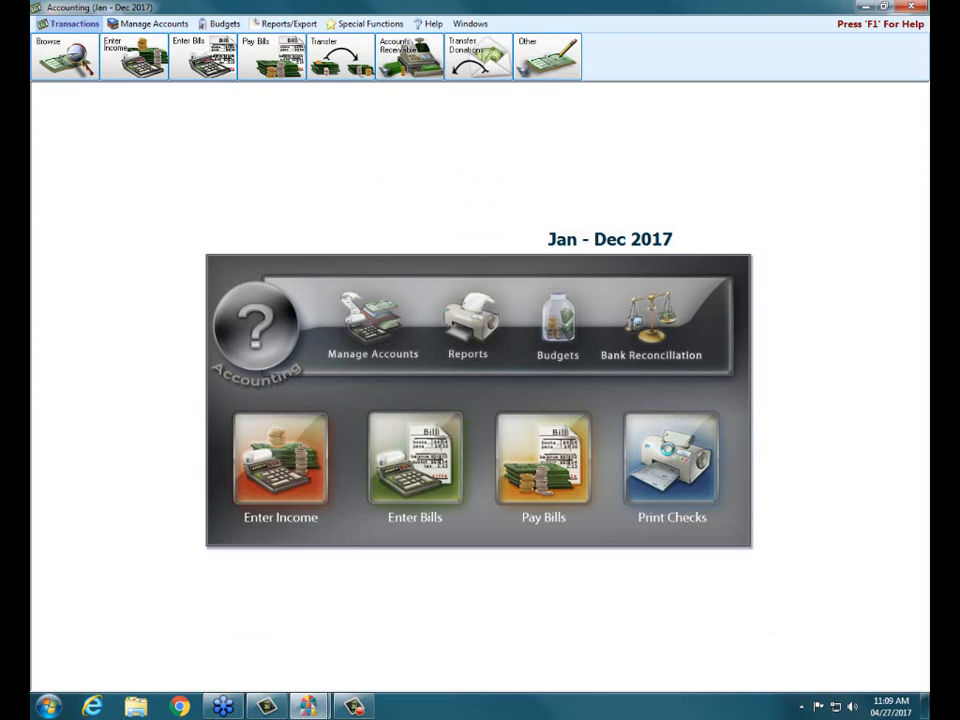
View the check waiting to be printed from Huntington Bank Checking, and close Print Checks without printing.
click(670, 455)
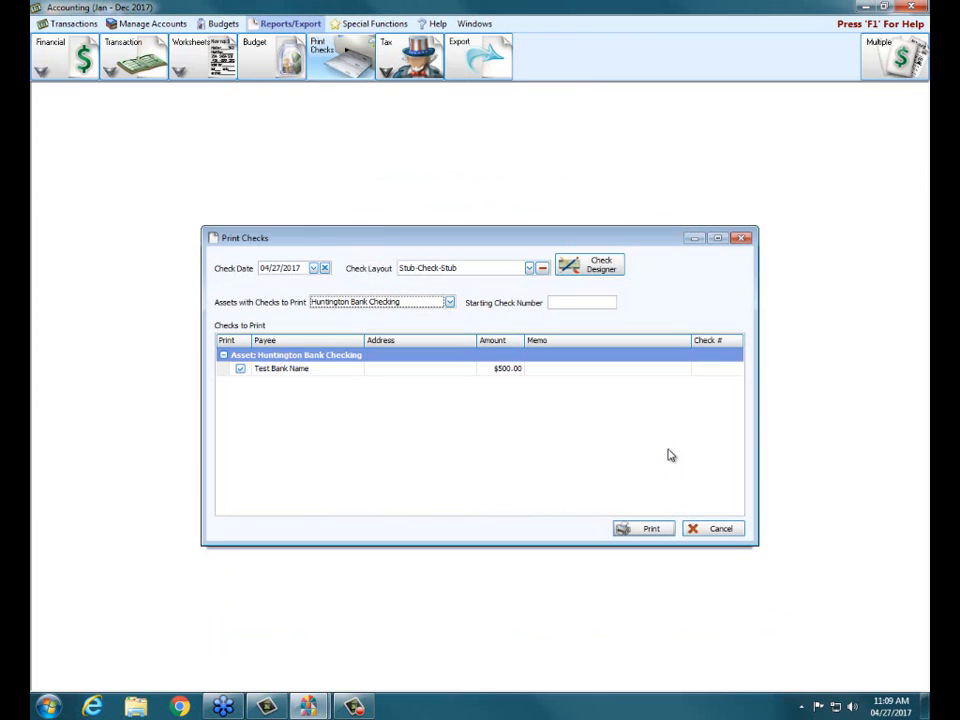
click(299, 372)
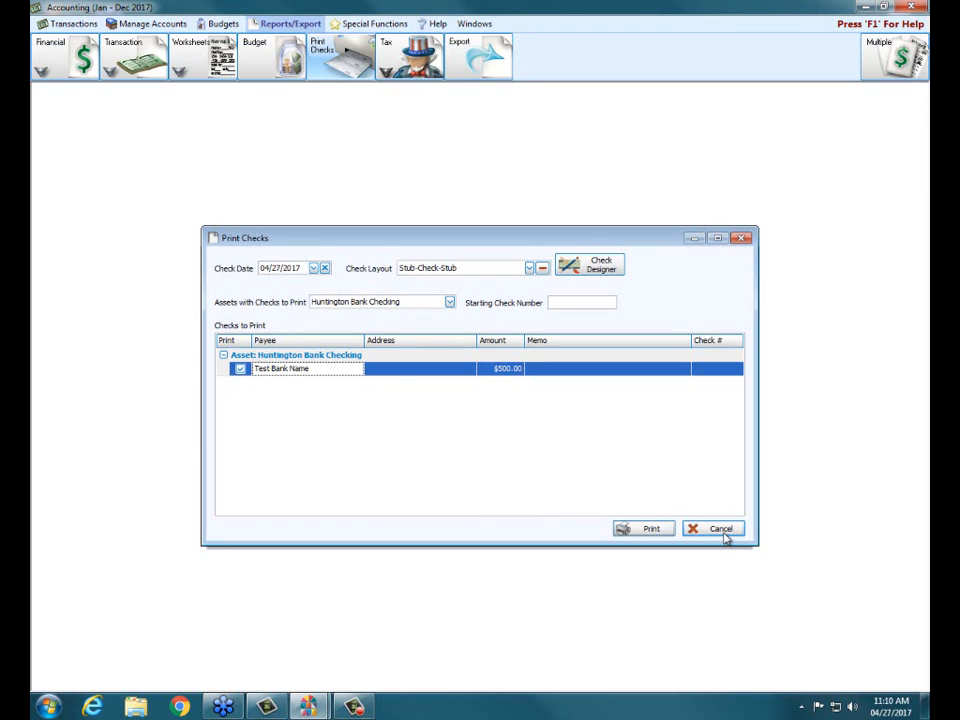
click(741, 239)
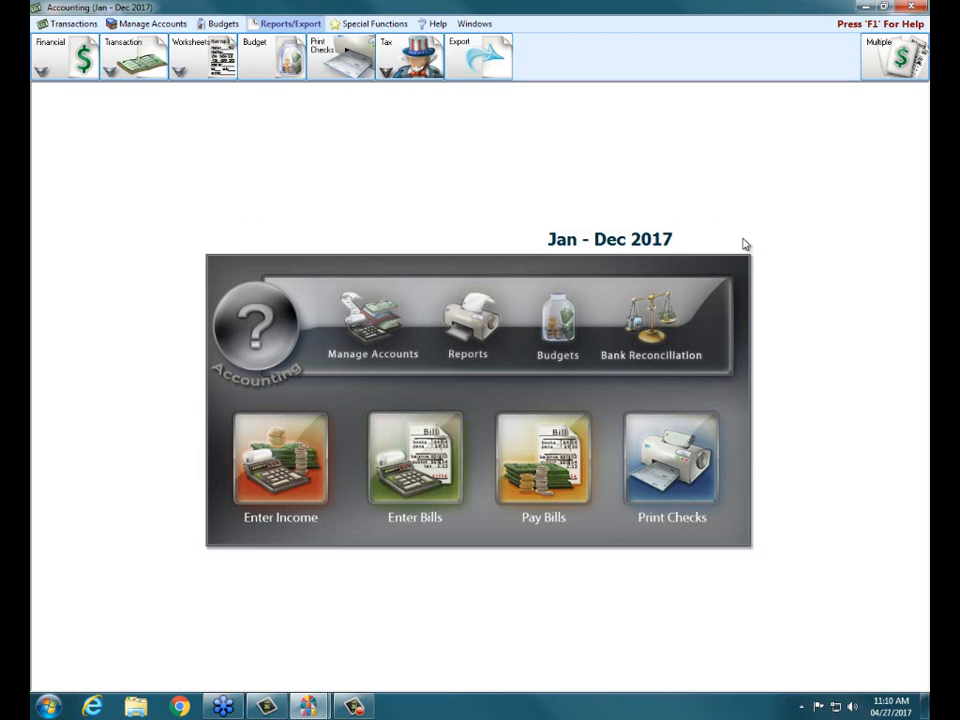
Open the Chart of Accounts, view the bank accounts' details and show Fifth Third Money Market in the account tree.
click(150, 24)
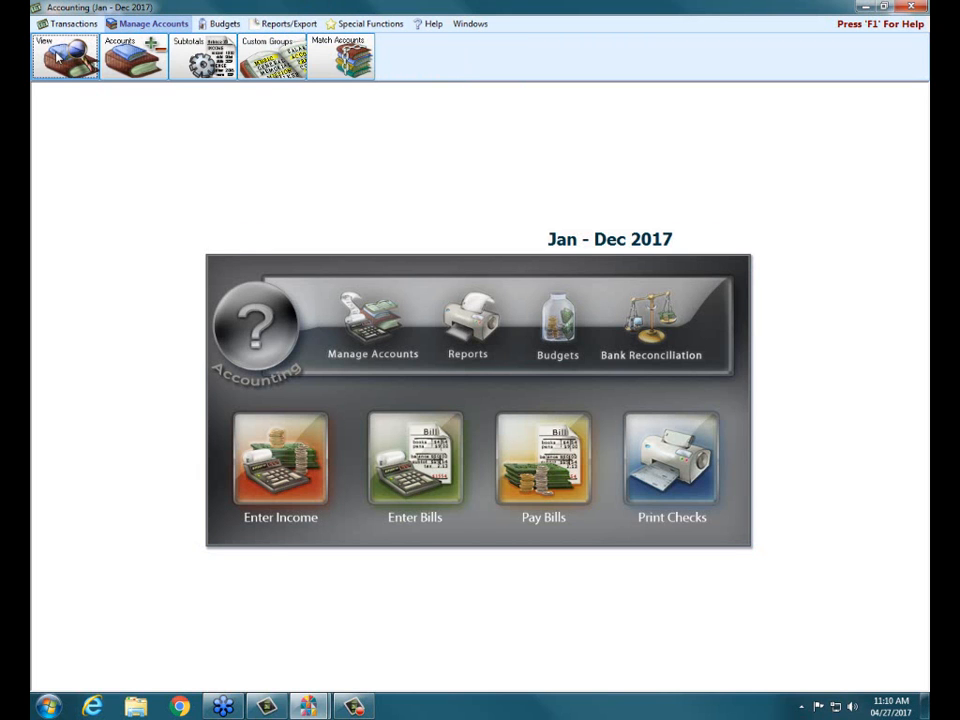
click(55, 60)
click(371, 237)
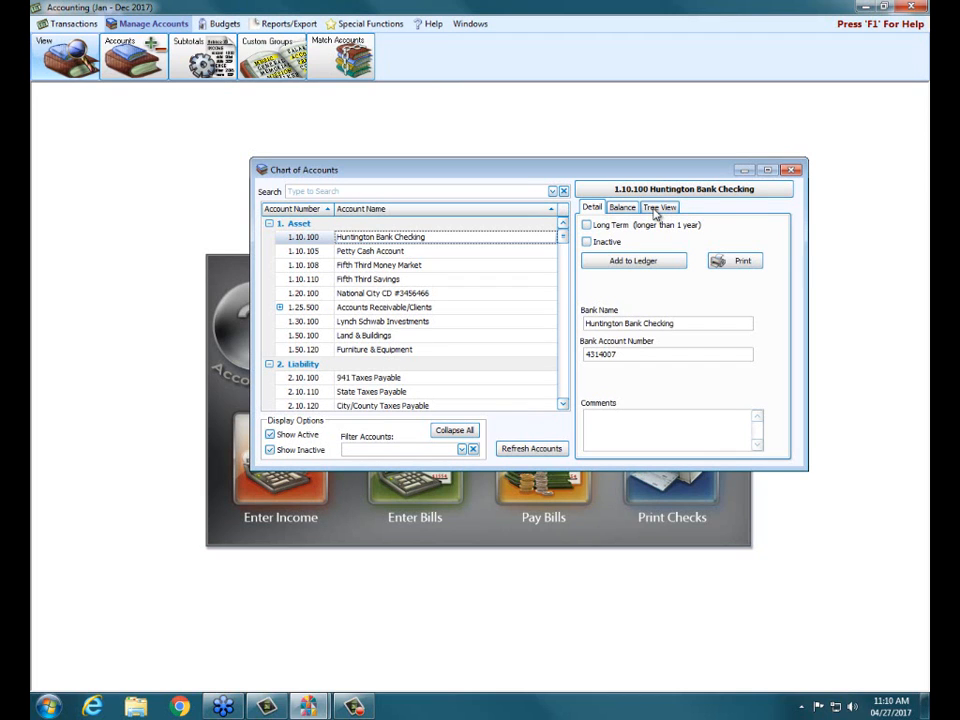
click(388, 266)
click(381, 237)
click(380, 264)
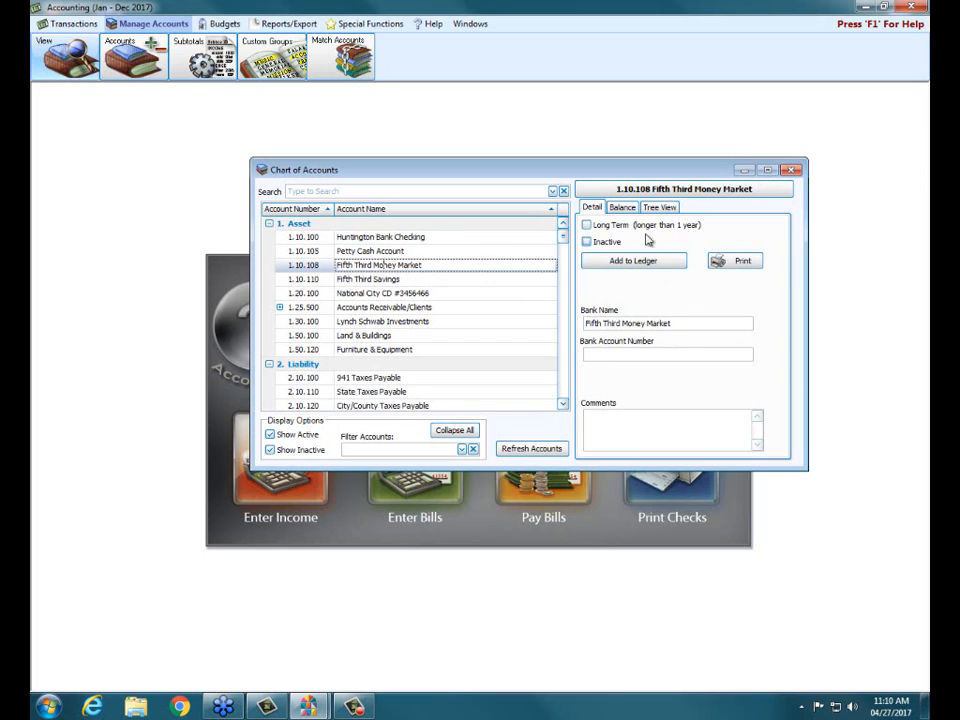
click(670, 210)
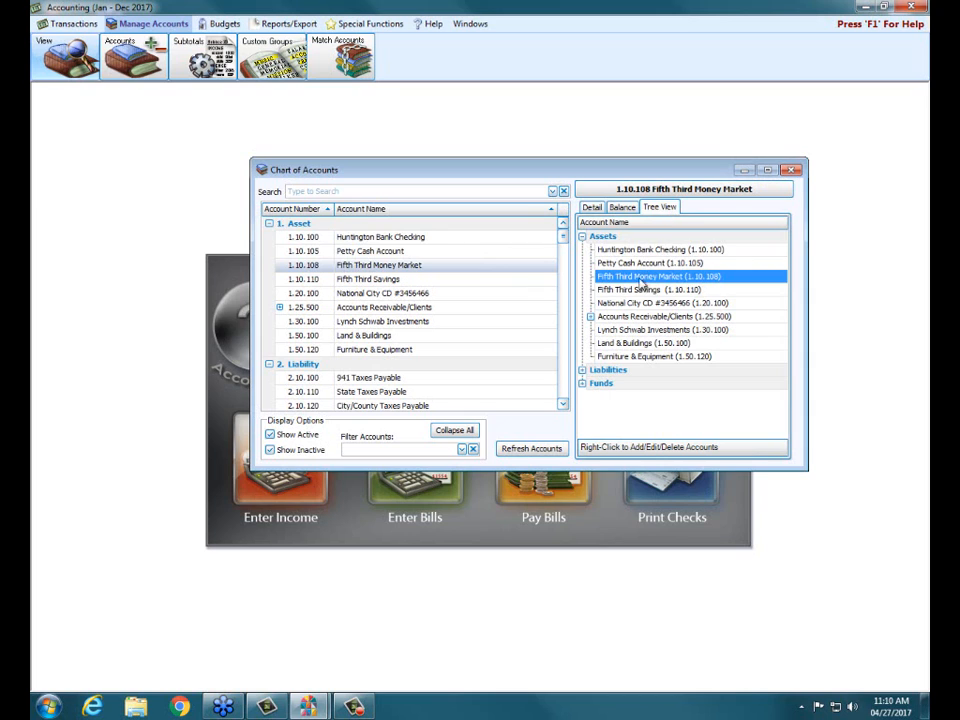
Change the bank name of the Fifth Third Savings account to "Fifth Third Savings" and view its check in Print Checks without printing.
click(386, 236)
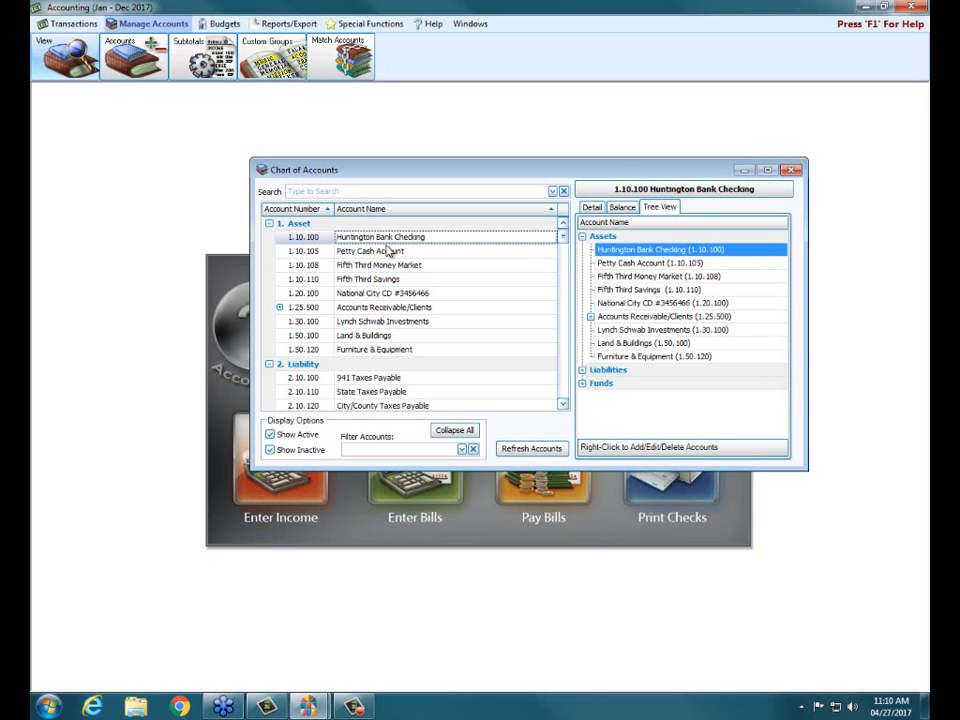
click(402, 265)
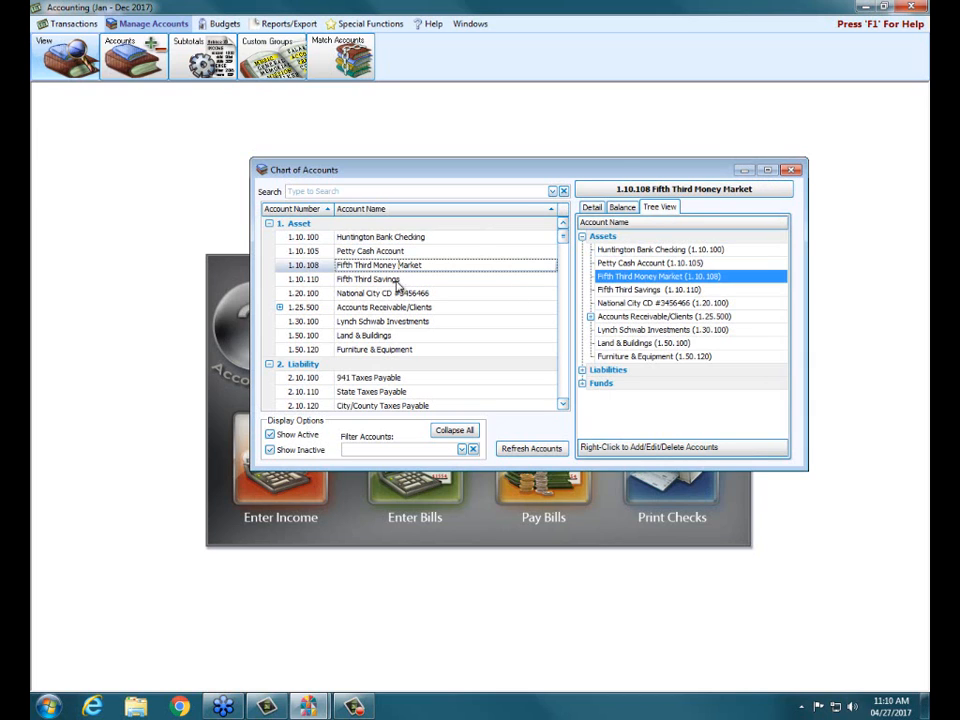
click(505, 281)
click(600, 208)
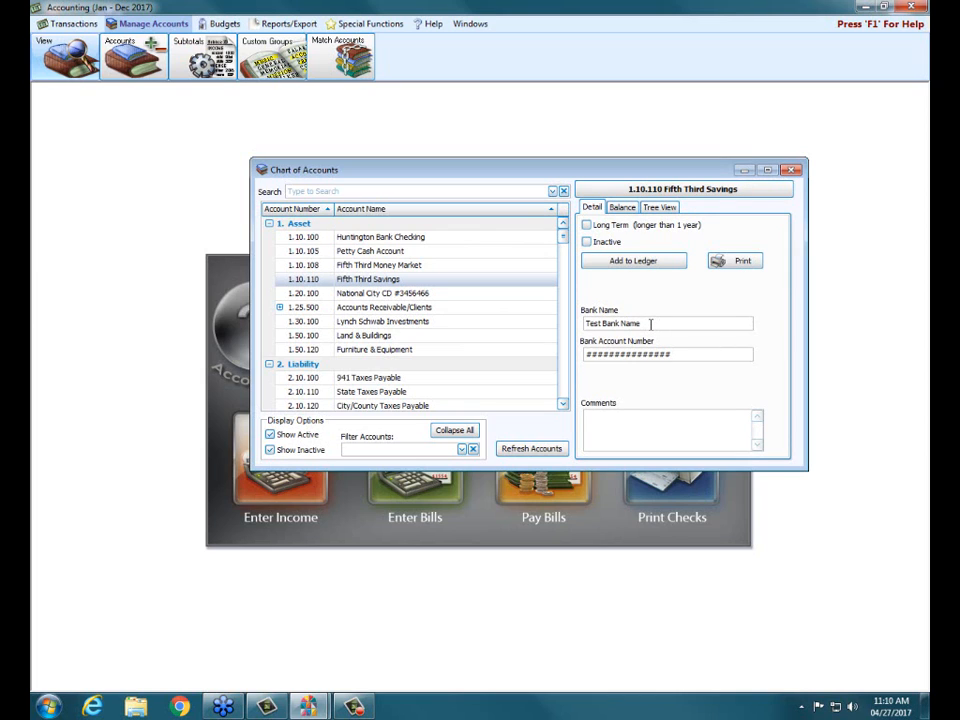
drag(651, 324, 437, 304)
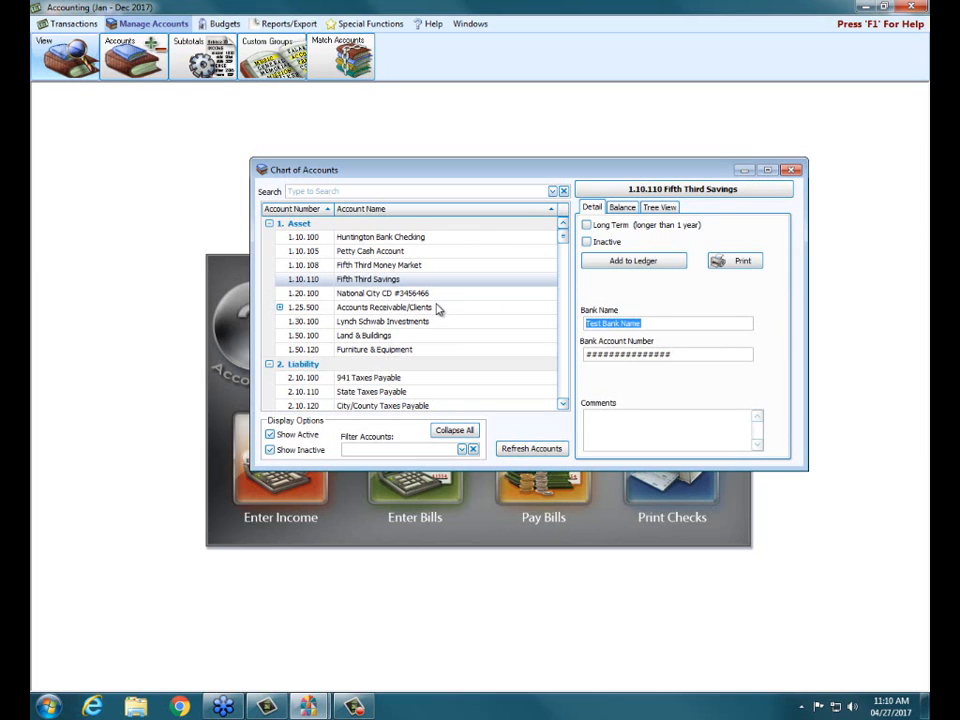
text(Fifth Third Savings)
click(791, 172)
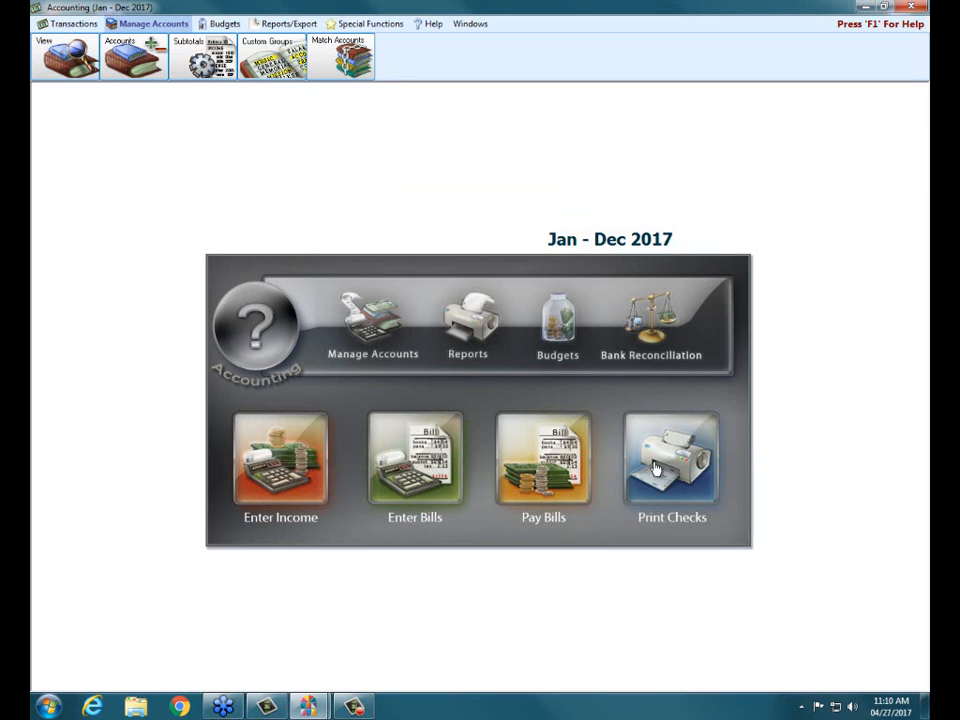
click(656, 468)
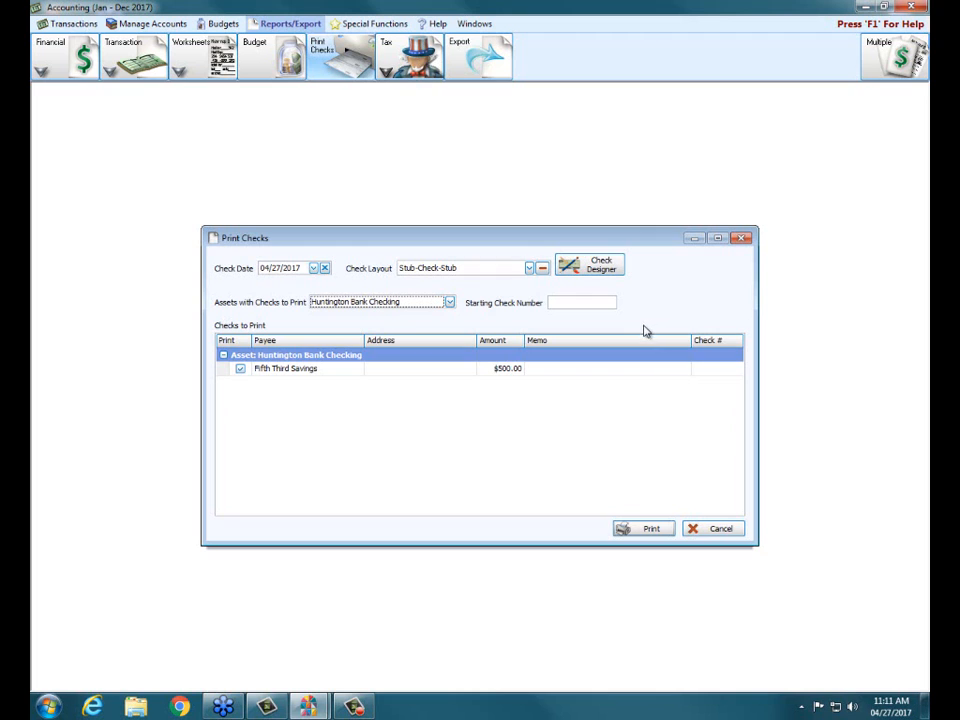
click(741, 239)
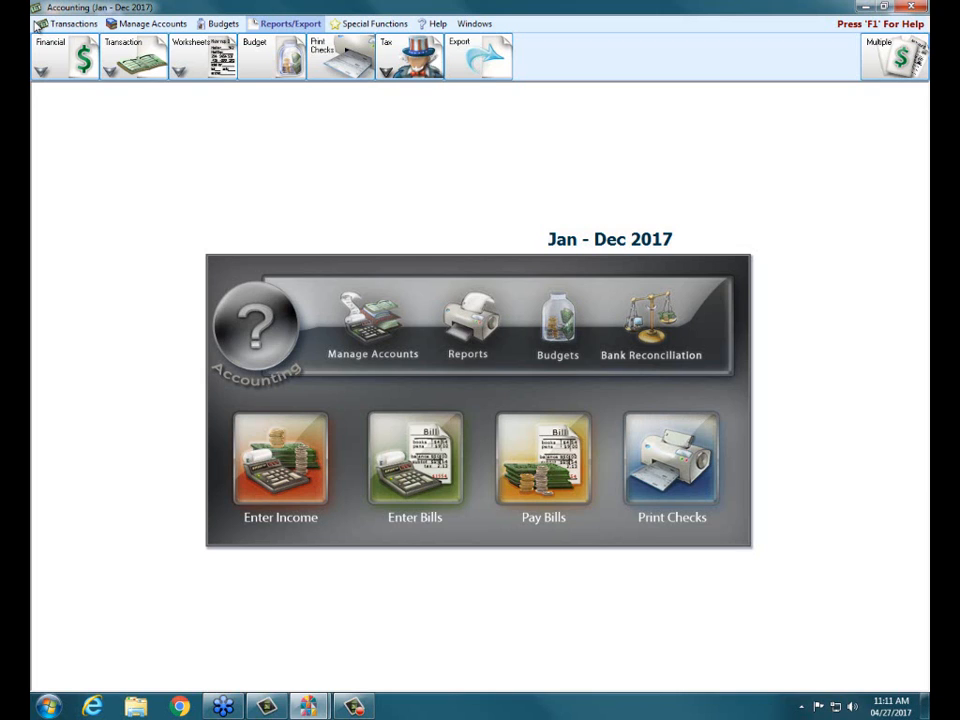
Start a new journal entry transaction with 04/24/2017 as the date occurred.
click(48, 24)
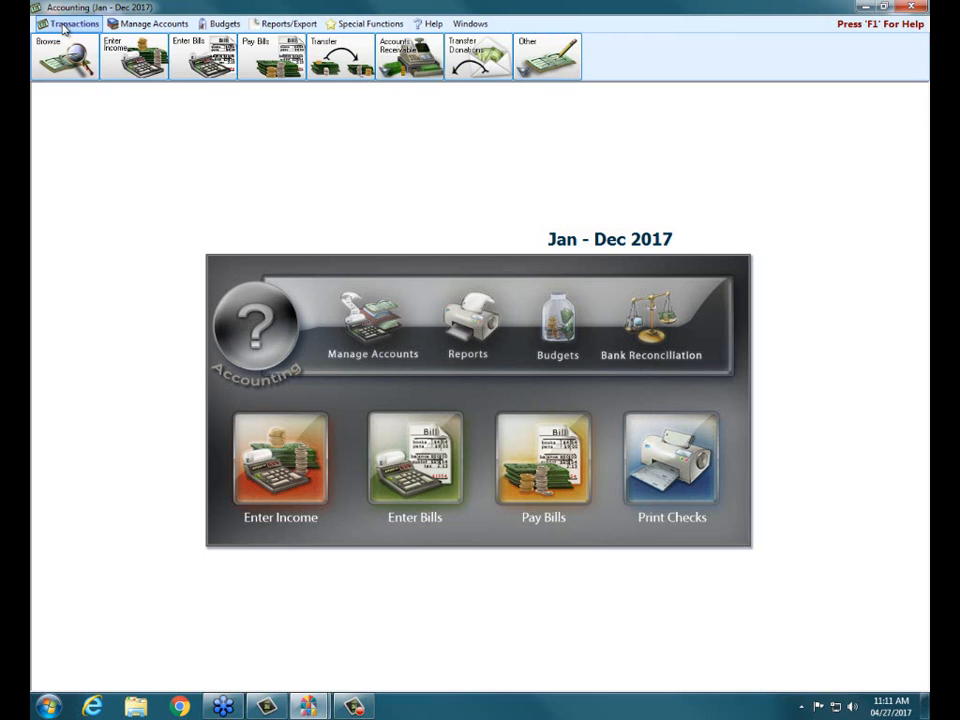
click(547, 62)
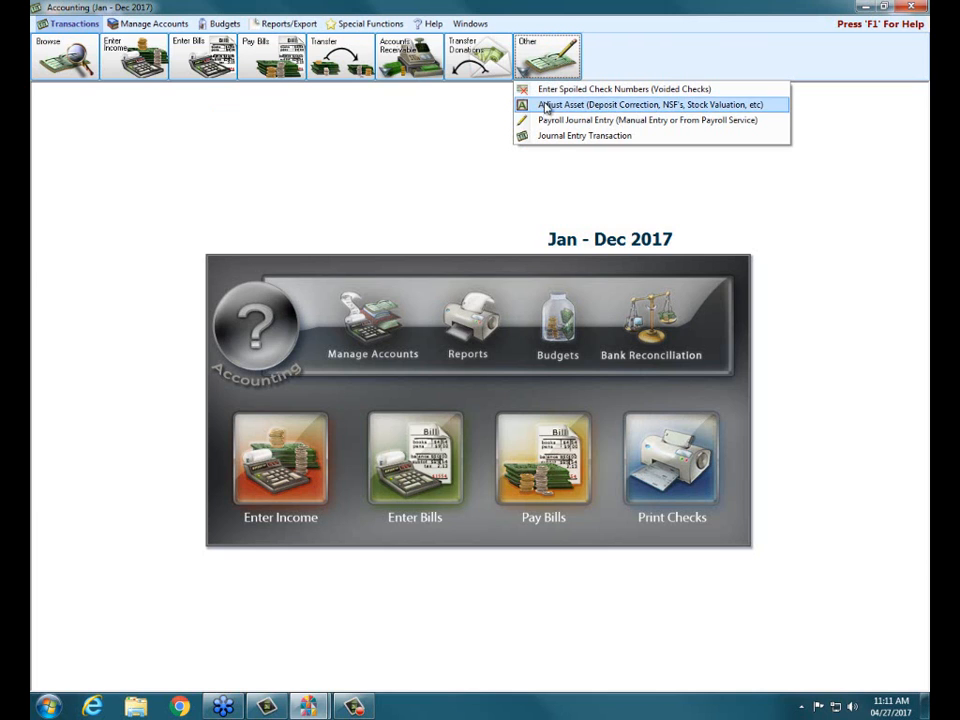
click(590, 136)
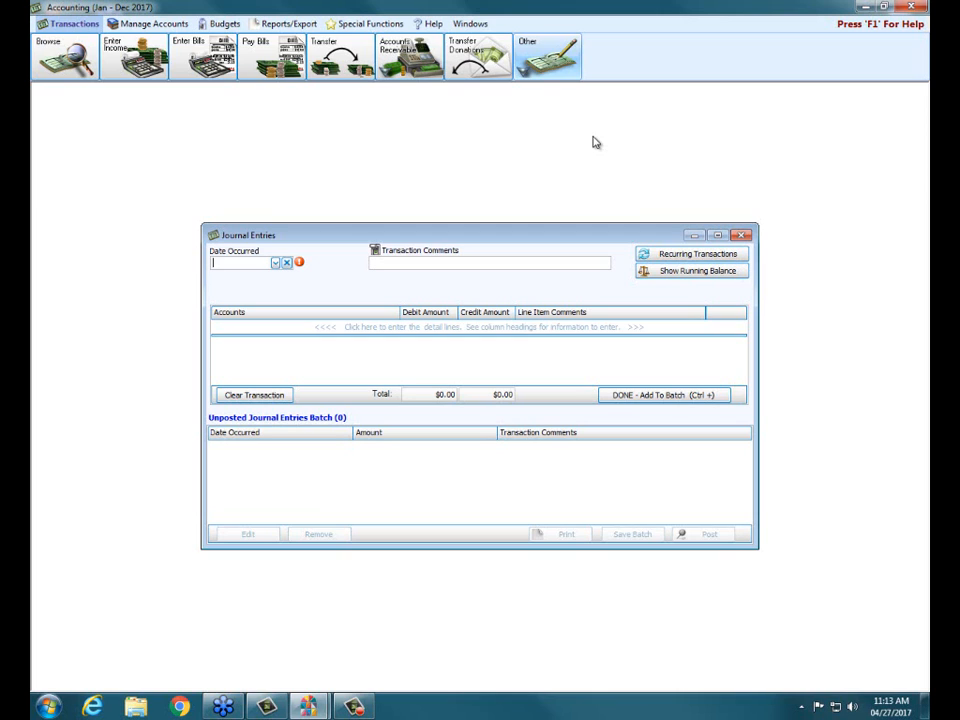
click(275, 263)
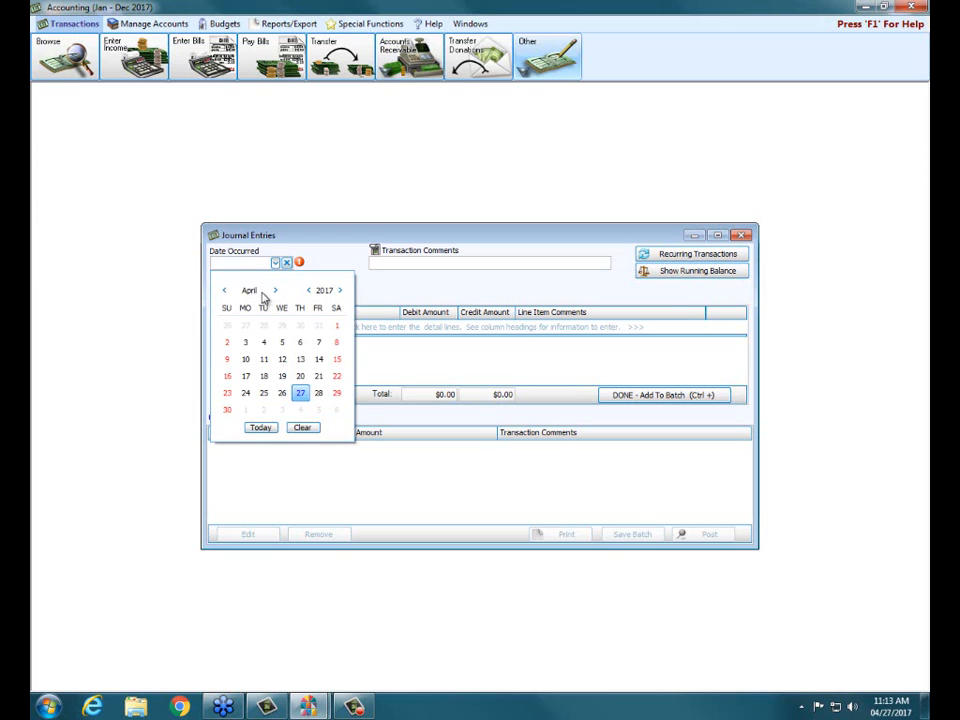
click(245, 392)
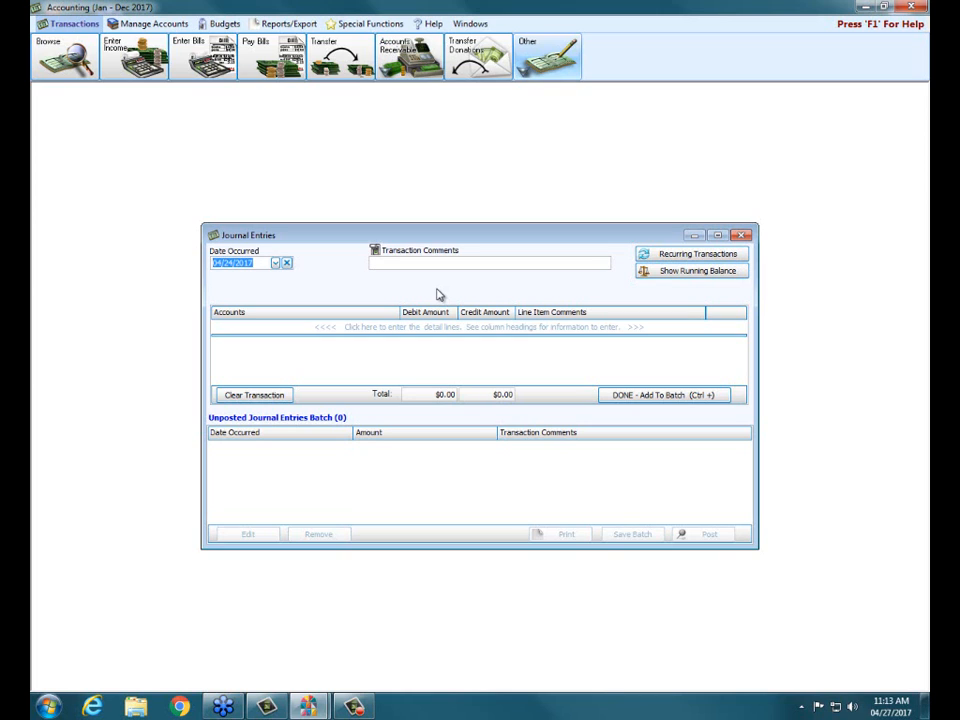
Add a journal line debiting 4.10.400 Other Miscellaneous Income 1,000.00 with the line item comment "for noodle machine".
click(335, 330)
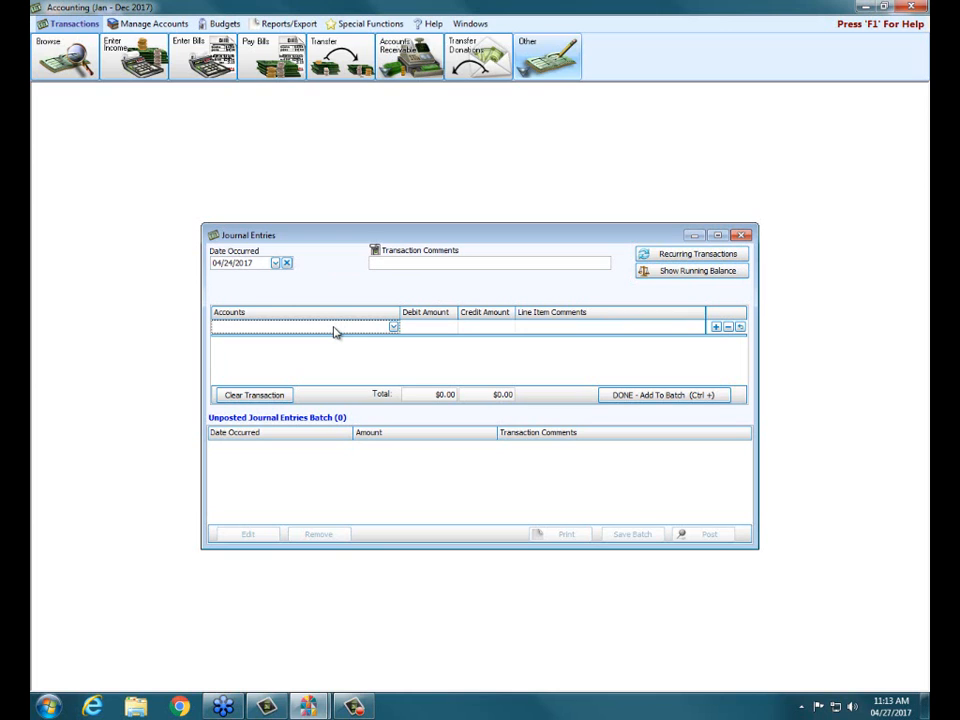
text(other)
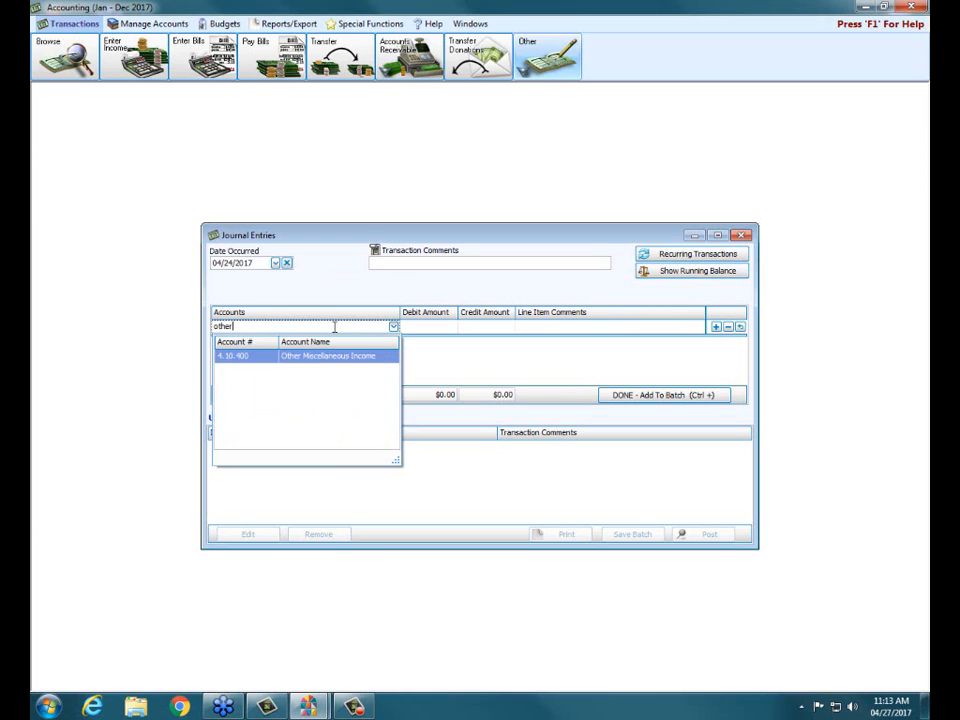
click(335, 355)
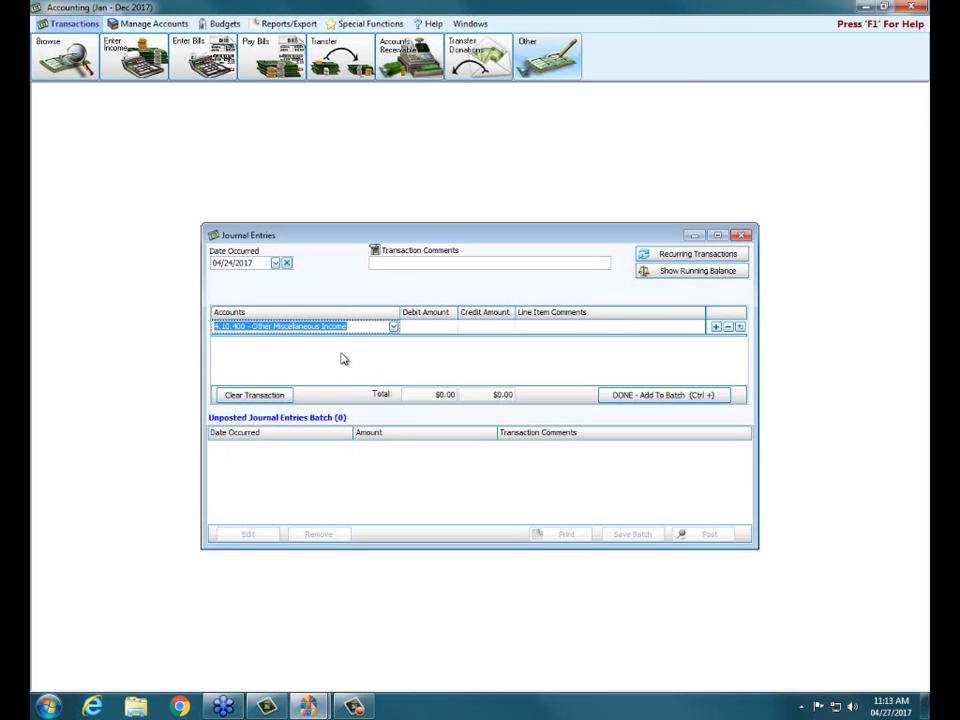
key(Tab)
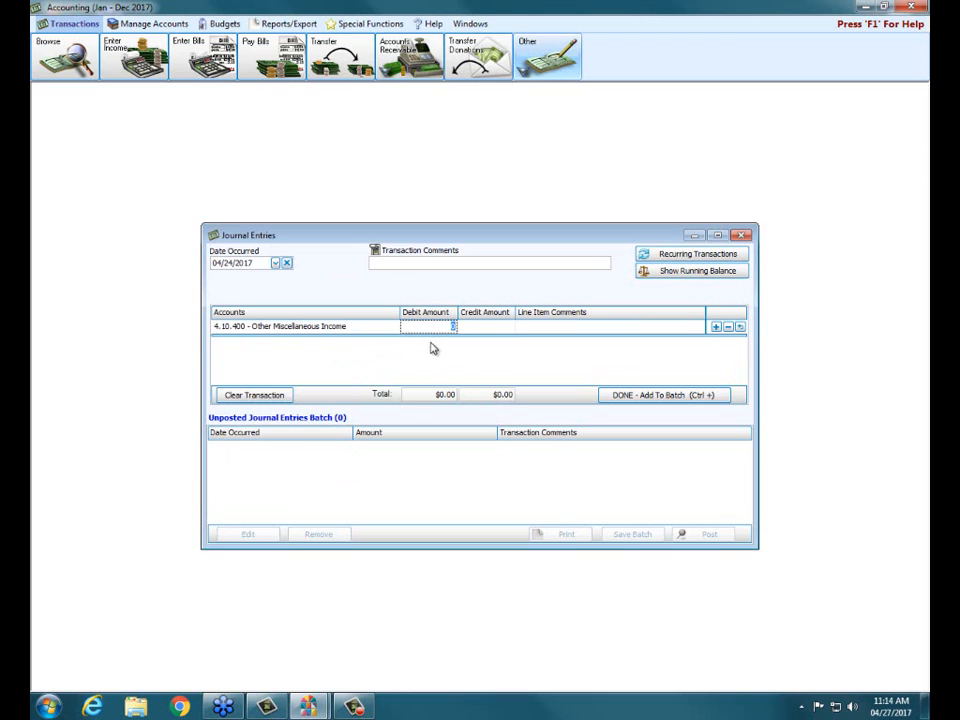
click(483, 330)
click(428, 326)
text(1000)
click(570, 330)
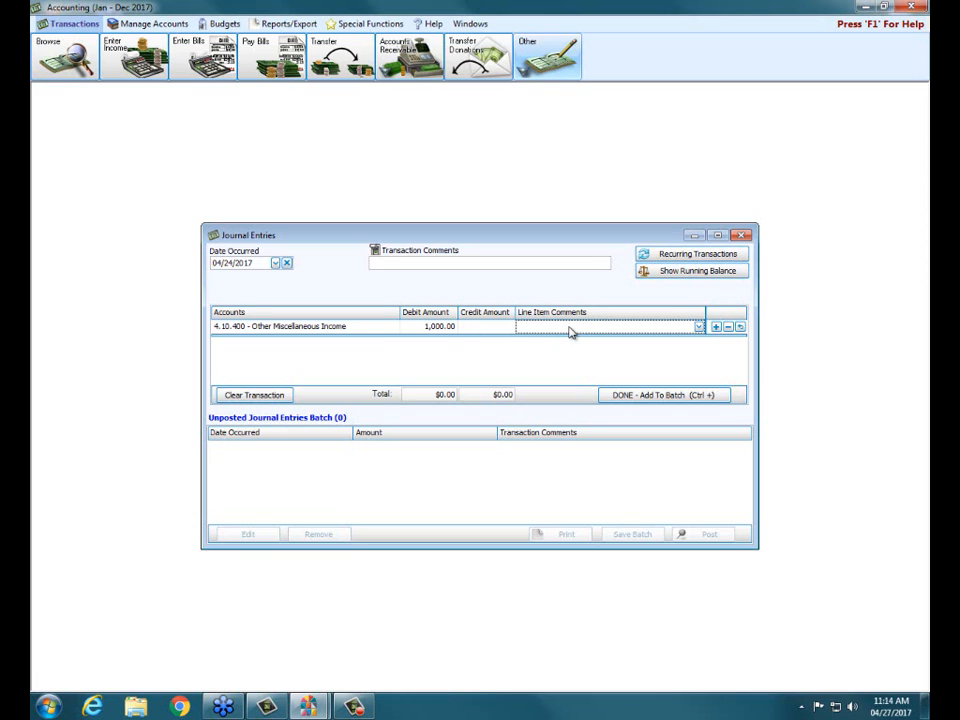
text(for noodle machine)
click(716, 328)
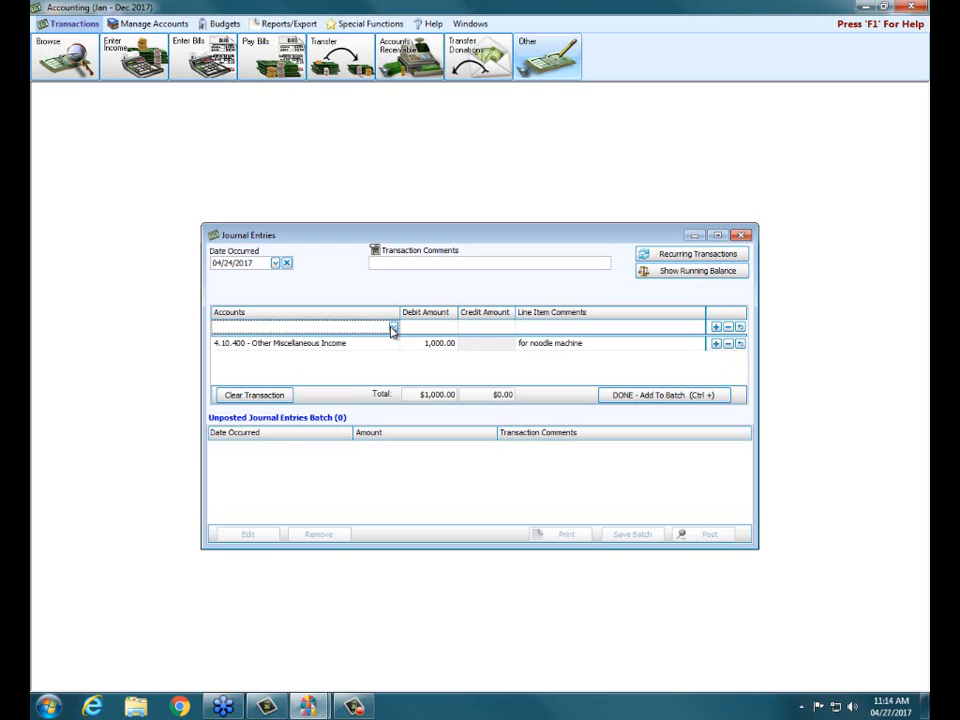
Credit 5.20.100 Building Fund Expenses 1,000.00 with the comment "for noodle machine" and add the journal entry to the batch.
text(building)
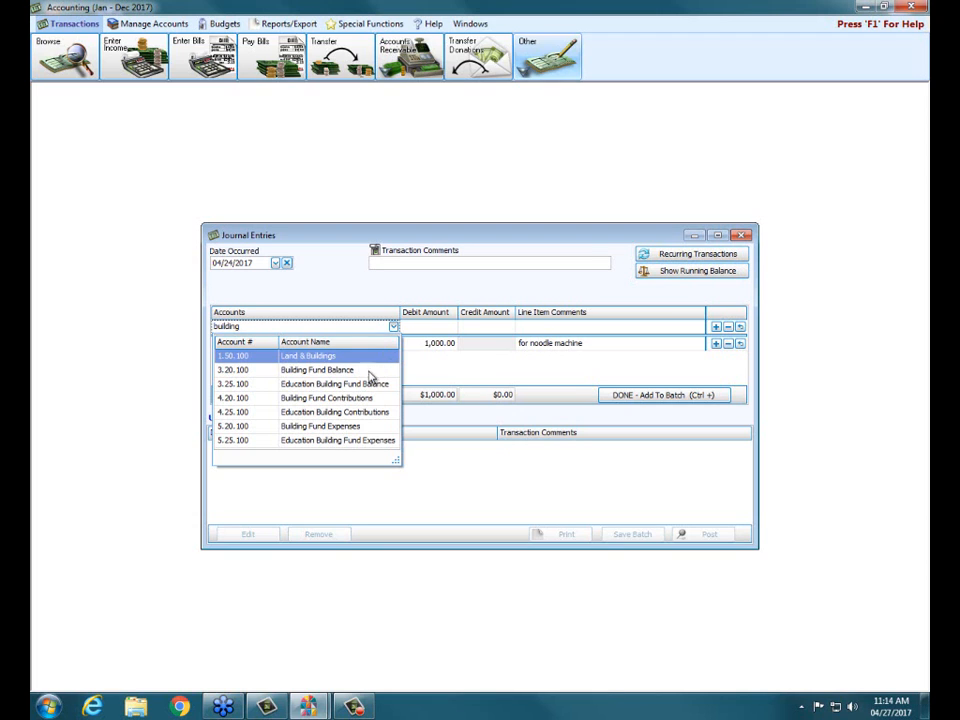
click(358, 427)
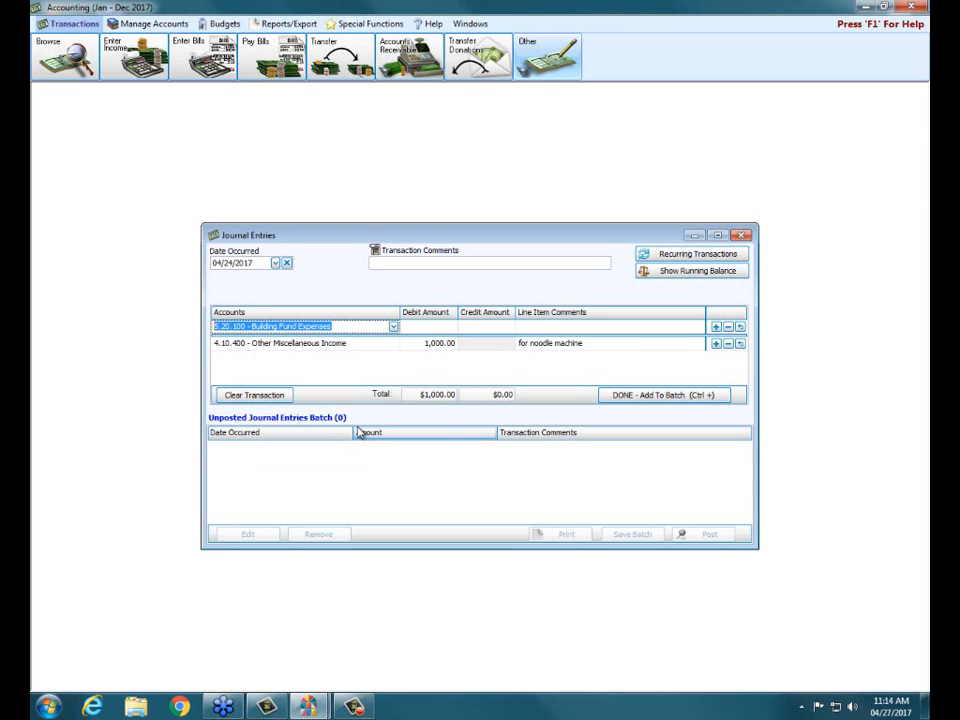
click(478, 327)
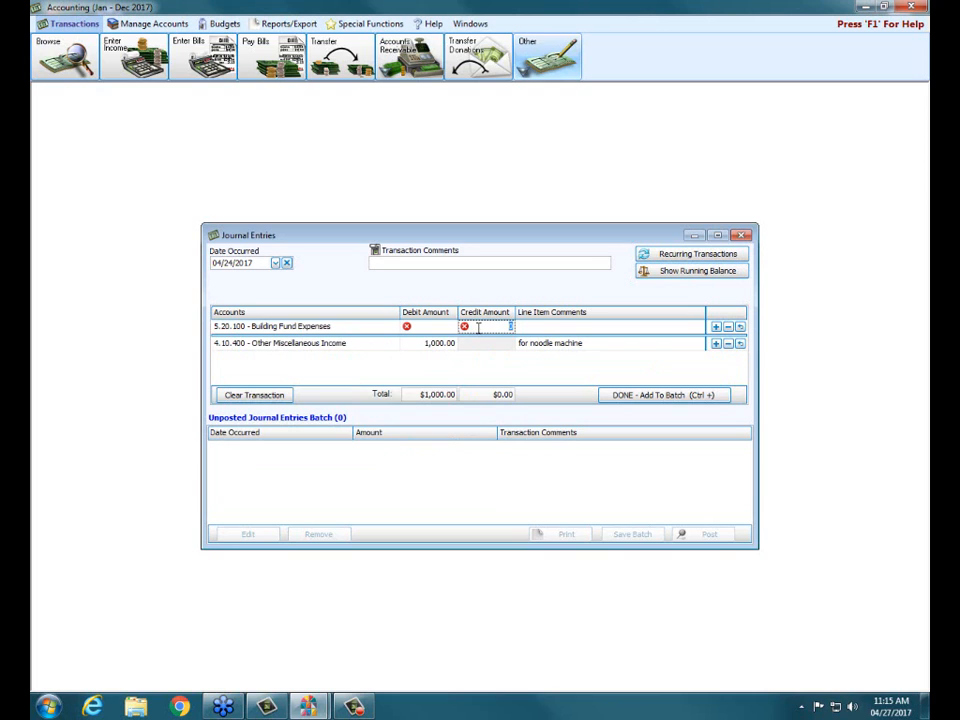
mouse_move(465, 333)
text(1000)
click(555, 324)
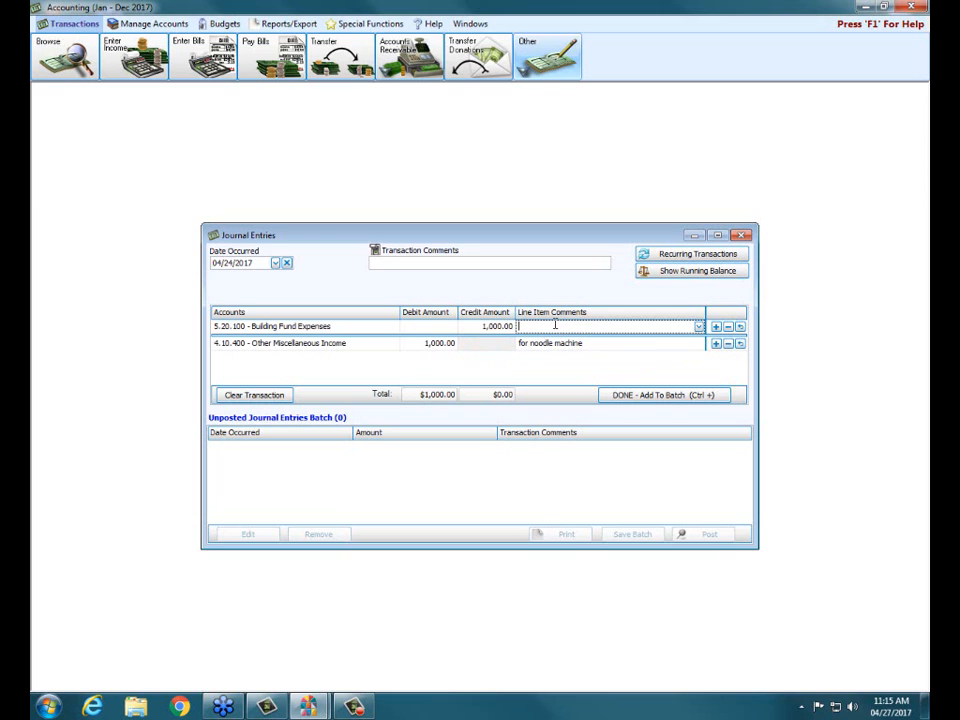
text(for noodle machine)
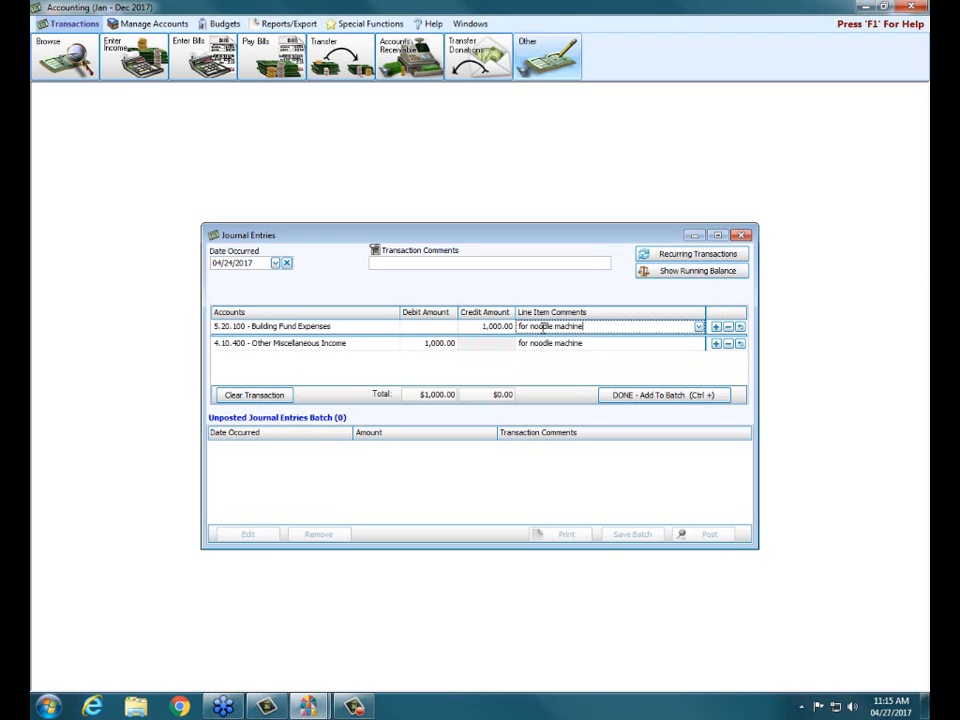
click(631, 395)
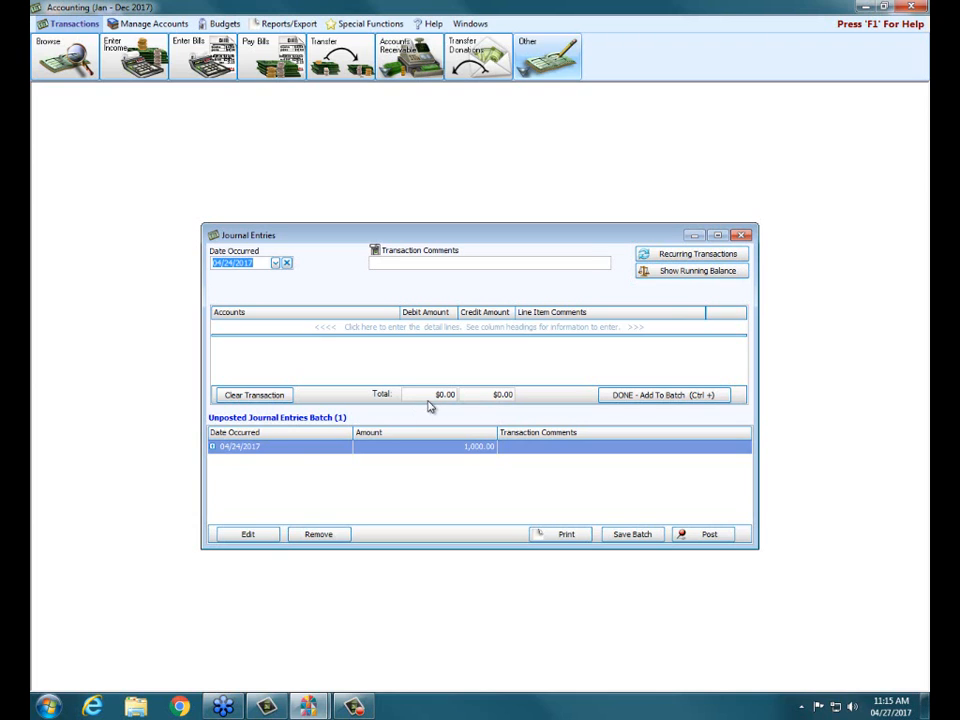
Review the batched journal entry's detail lines and running balances, keeping the Journal Entries form open with the batch intact.
click(212, 447)
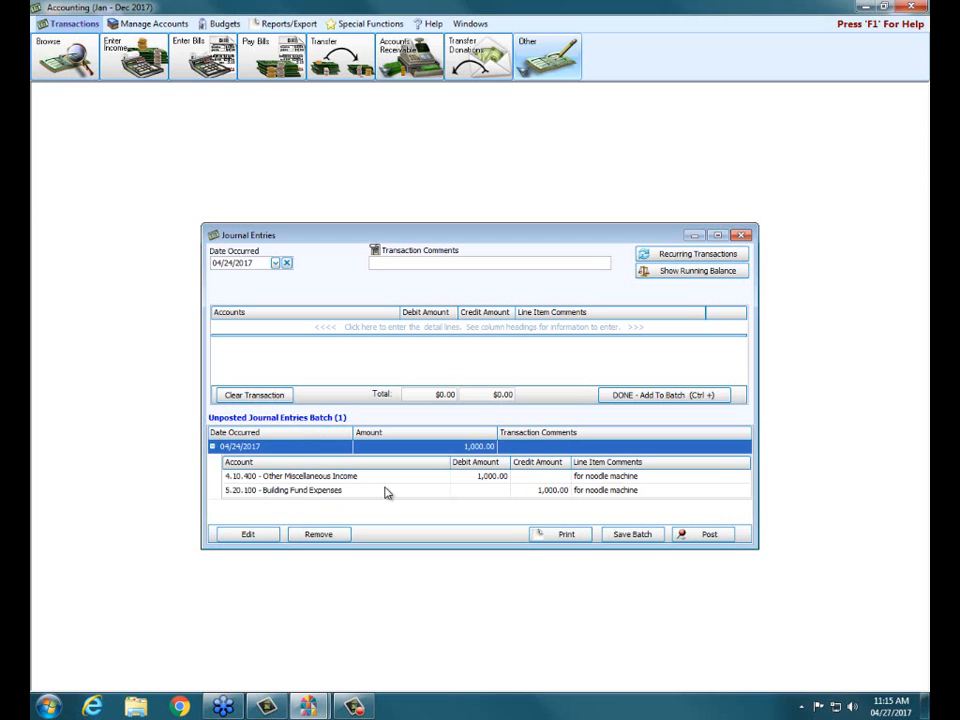
click(723, 279)
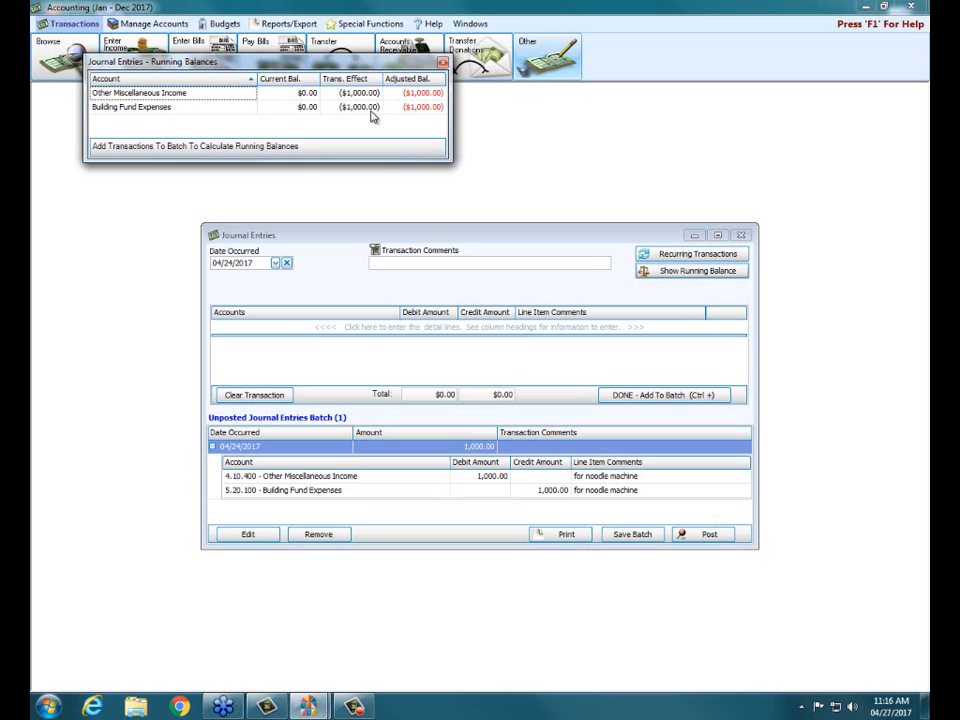
click(443, 62)
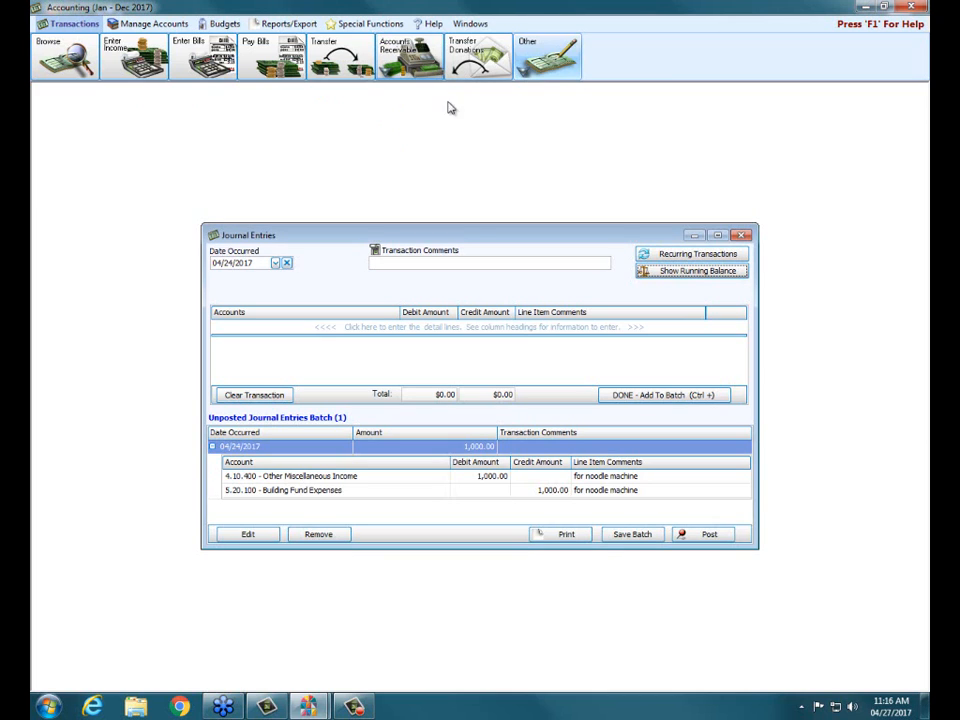
click(741, 236)
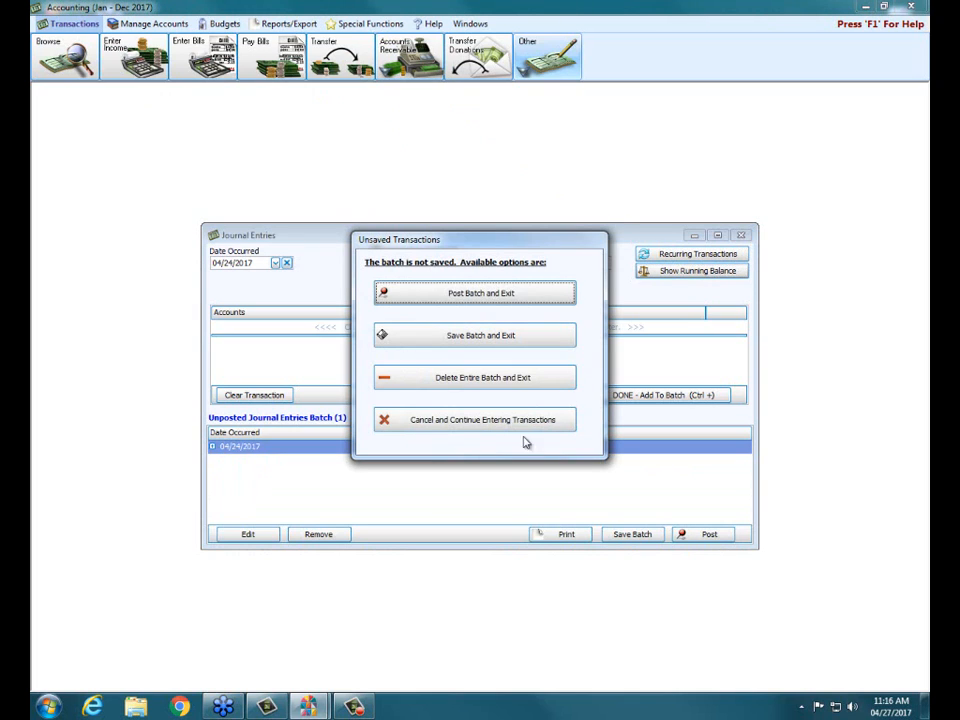
click(491, 422)
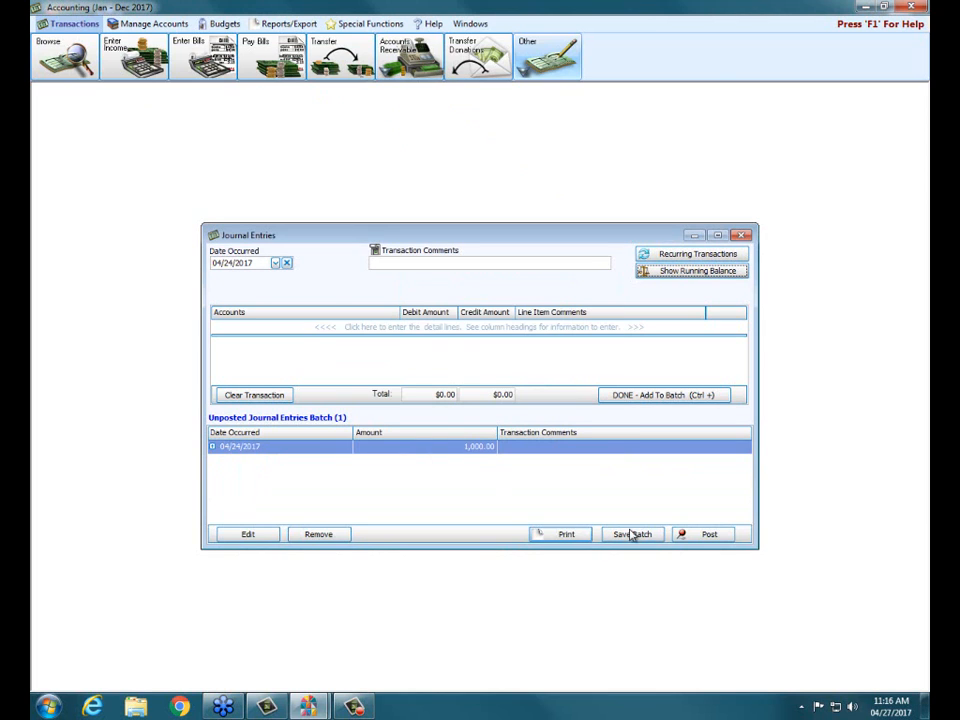
Post the journal entry batch and preview its transaction report, closing the report, its options and the Journal Entries form.
click(697, 540)
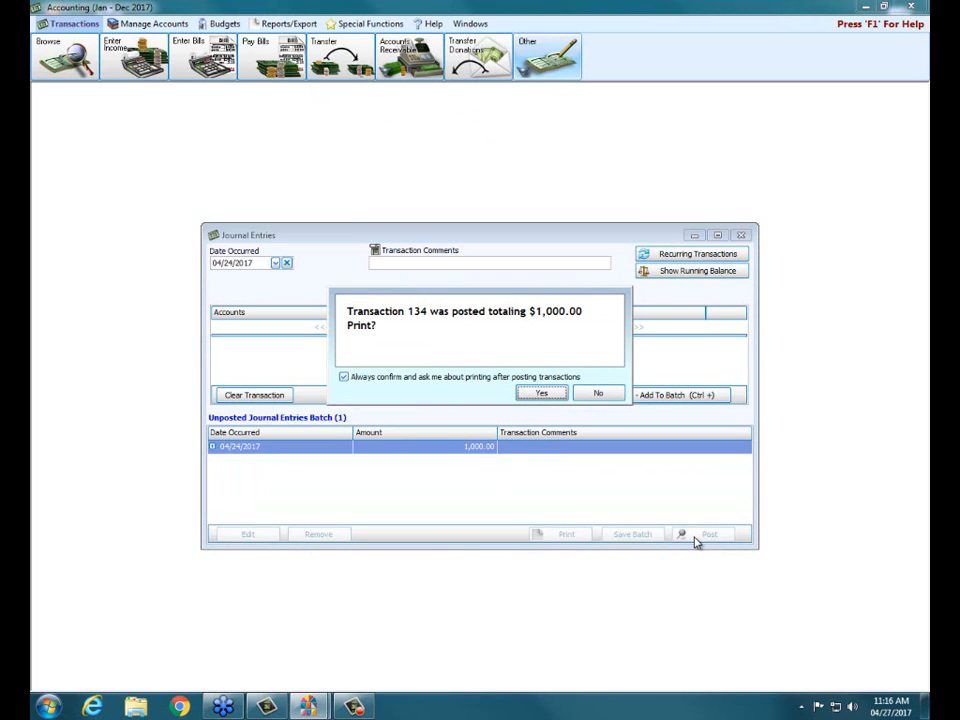
click(552, 396)
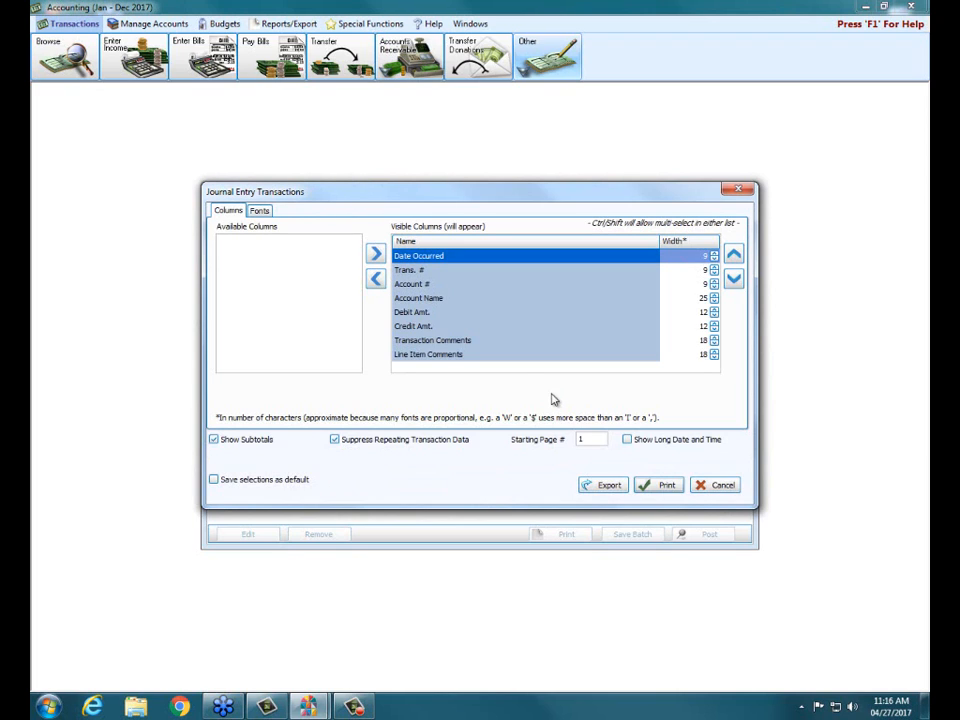
click(660, 488)
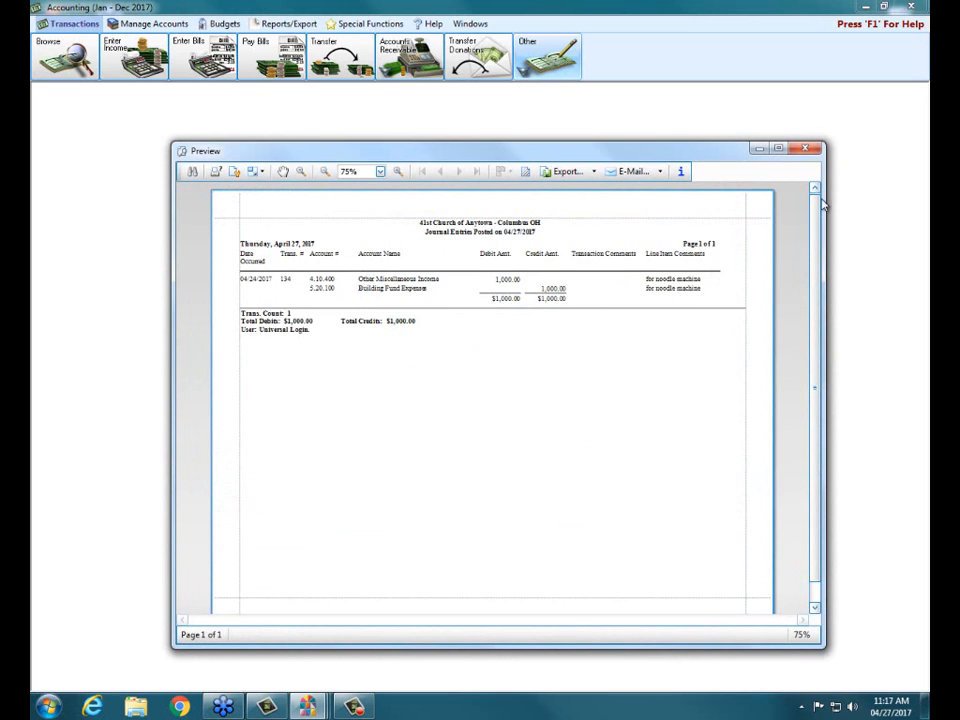
click(800, 149)
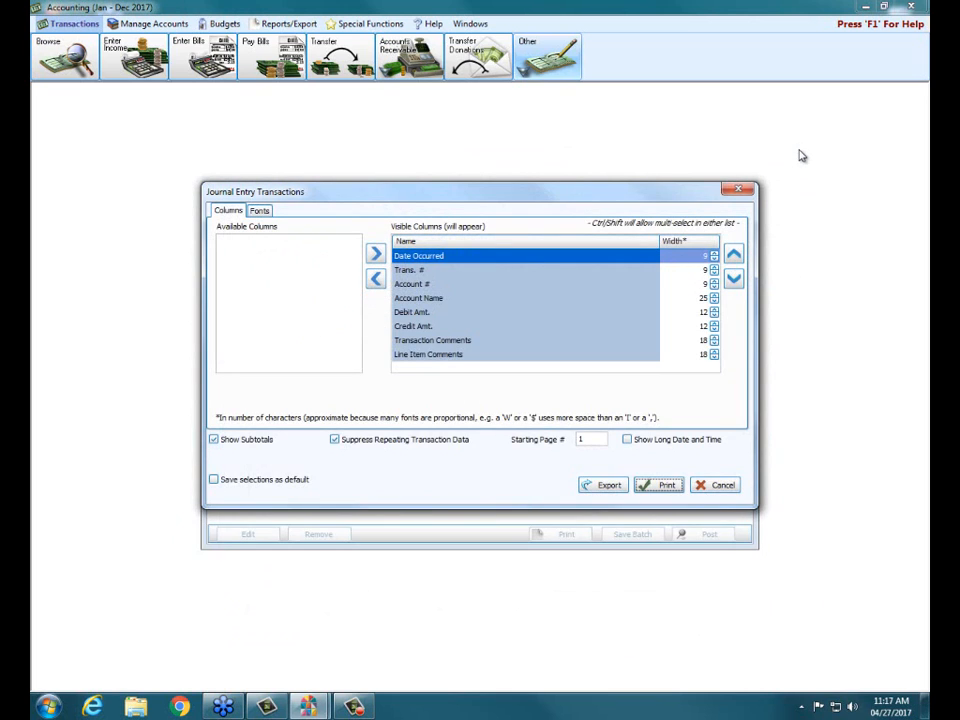
click(738, 189)
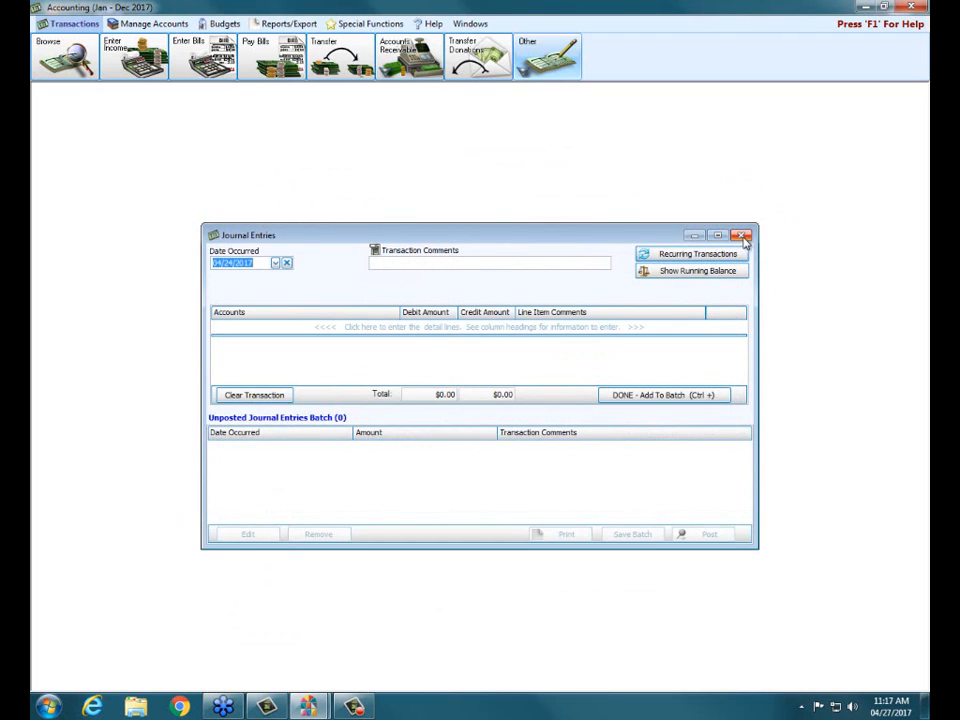
click(742, 237)
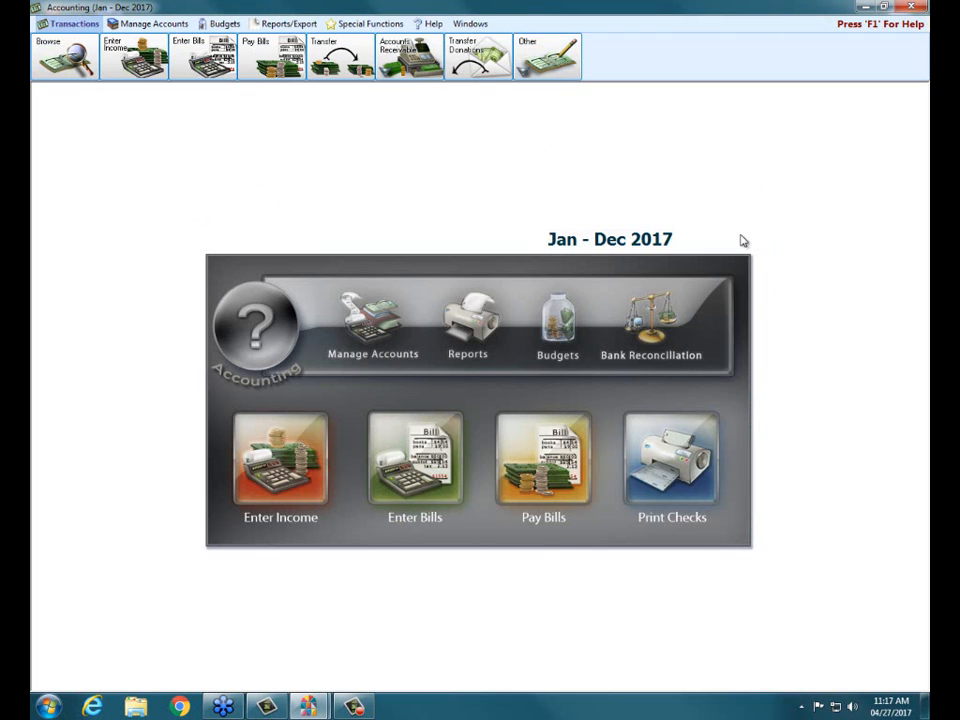